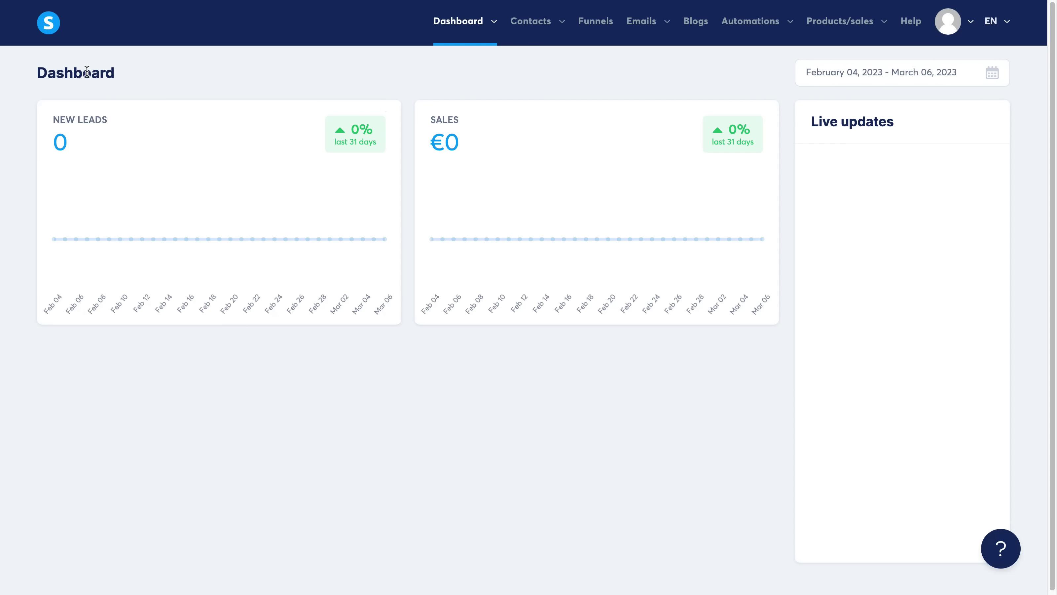
mouse_move(473, 34)
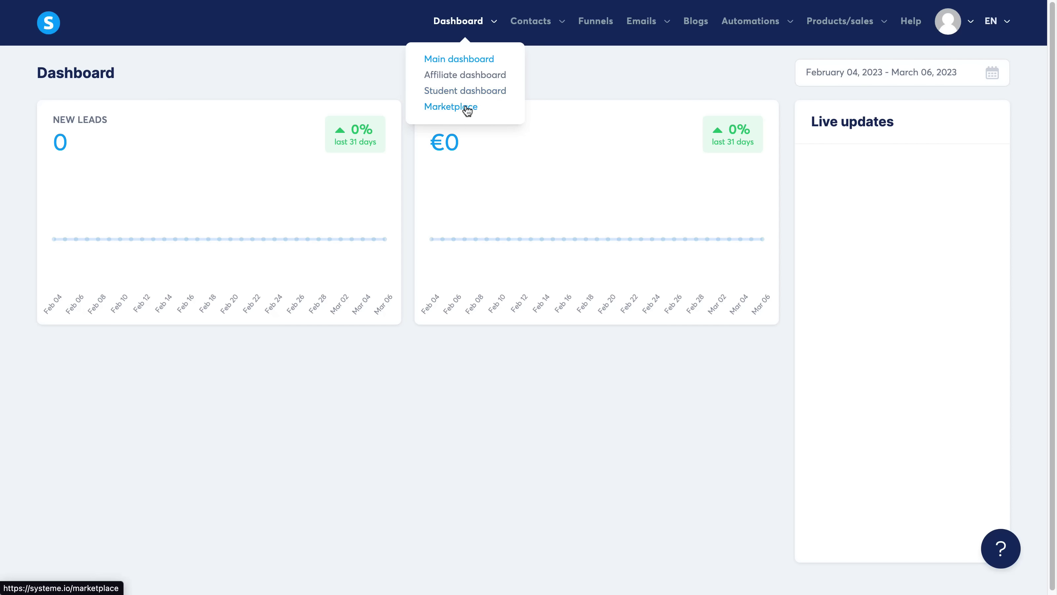
mouse_move(549, 22)
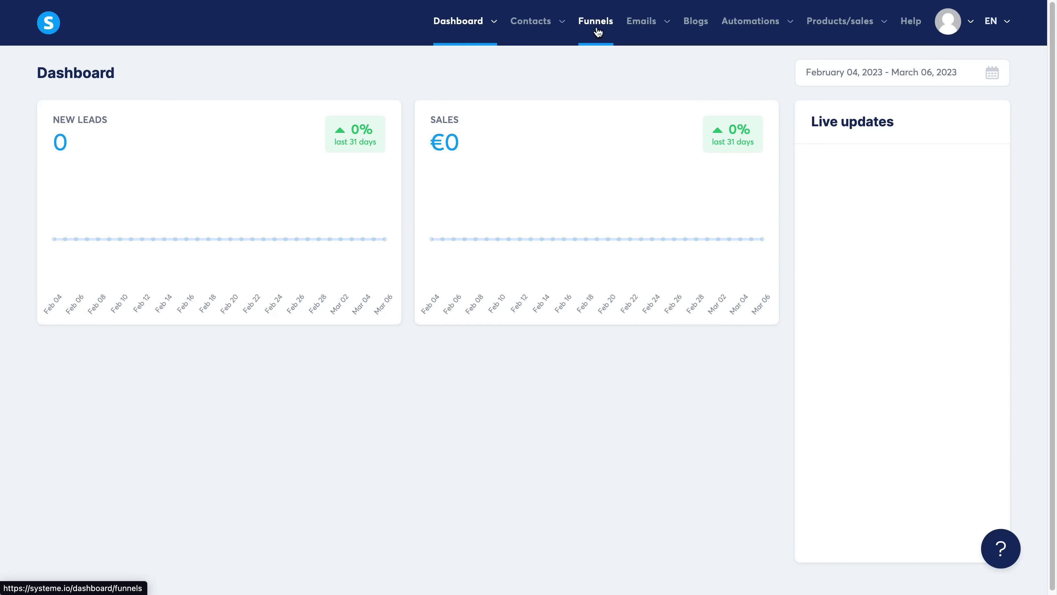
mouse_move(647, 22)
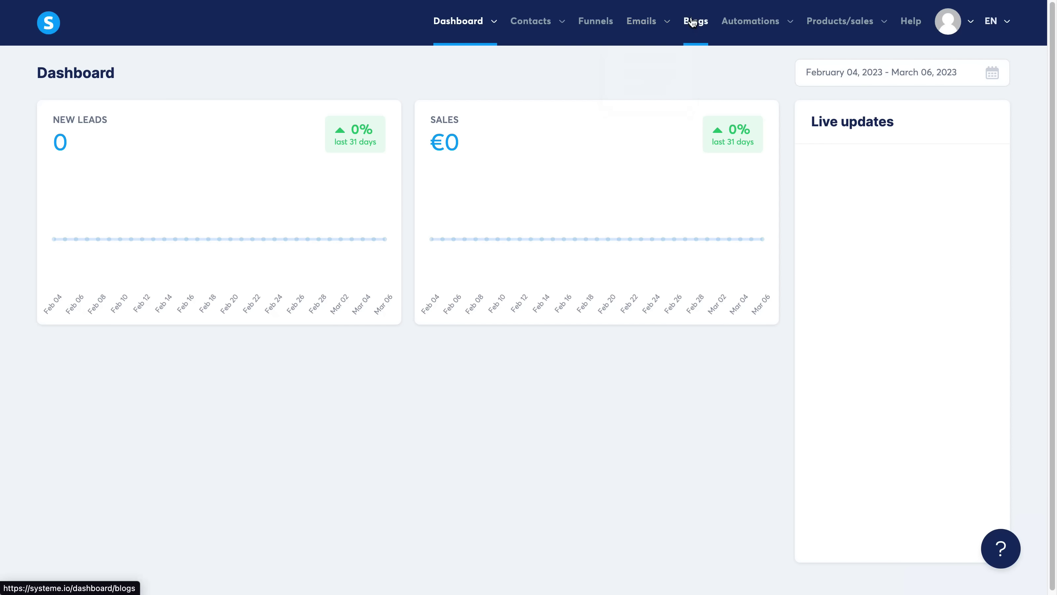
mouse_move(771, 21)
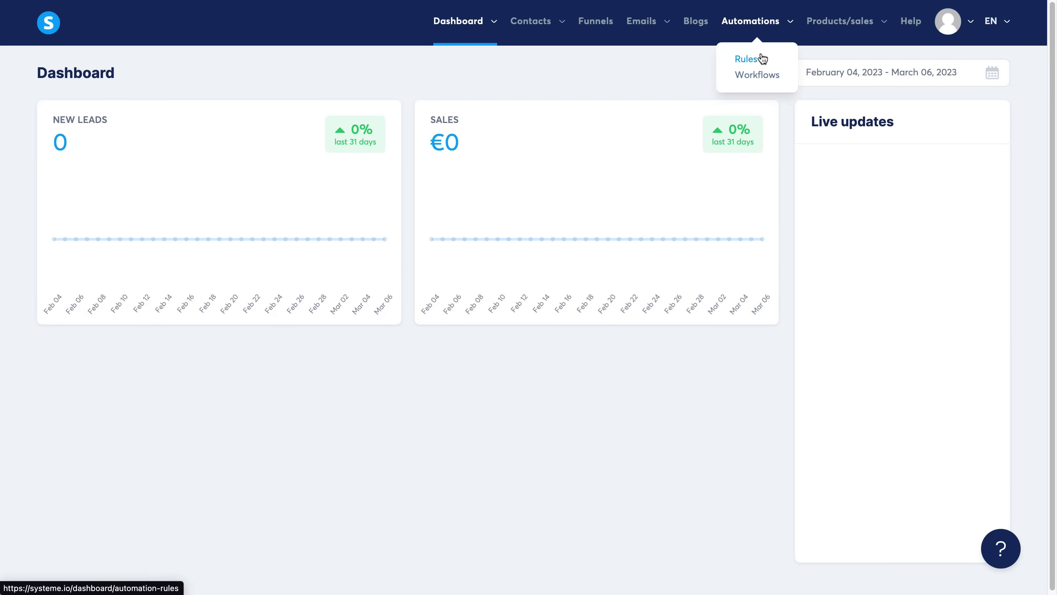
mouse_move(828, 30)
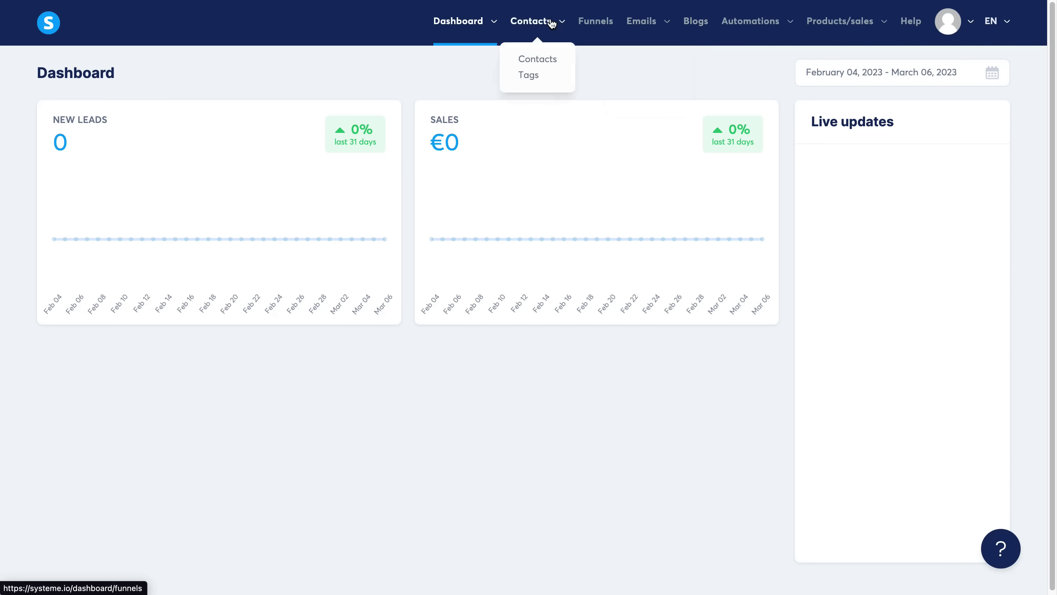
- Open the Youtube Test funnel and look over its public order form page
click(596, 22)
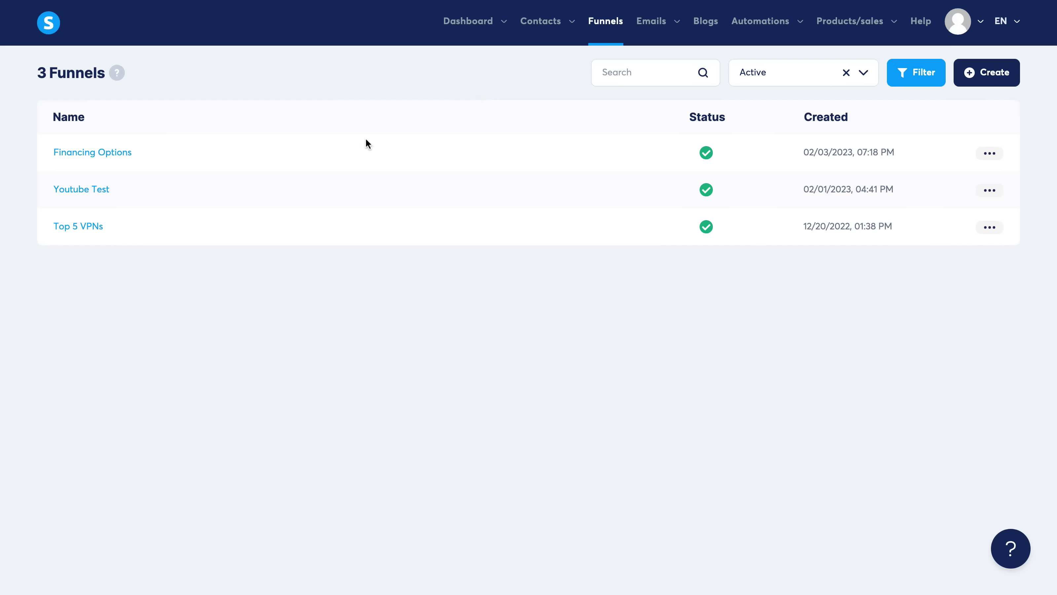
click(77, 188)
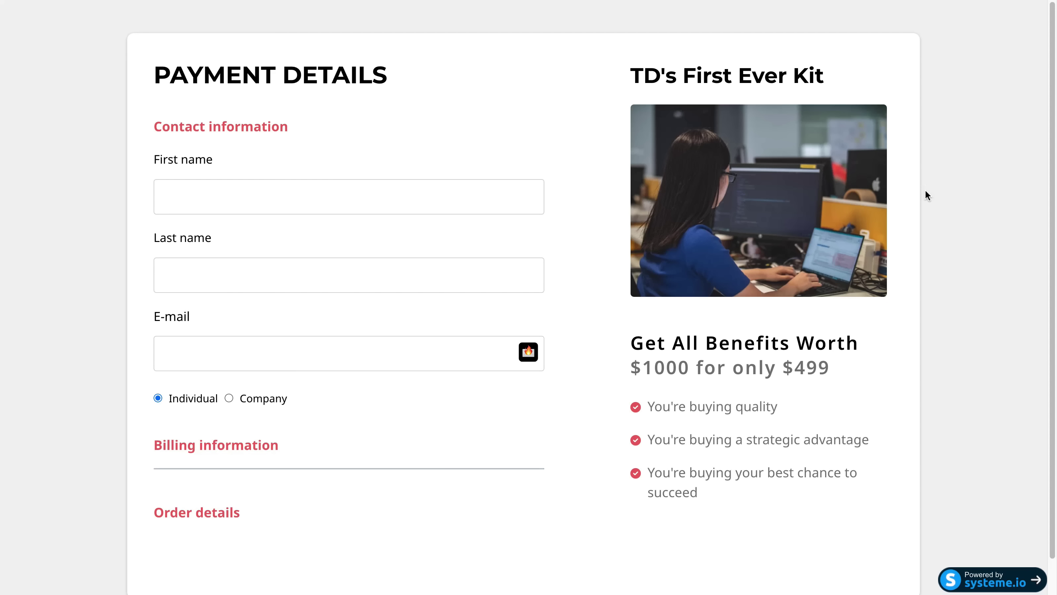
scroll(925, 194, down, 2)
scroll(728, 97, up, 2)
key(ctrl+w)
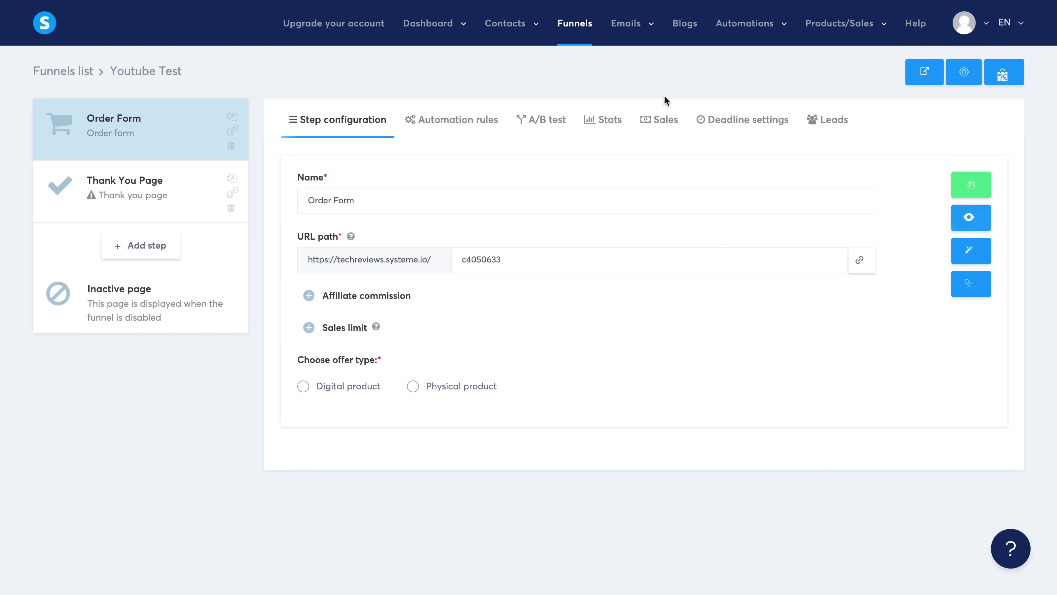
- Add a new funnel step named Demo with the type Squeeze page
click(160, 247)
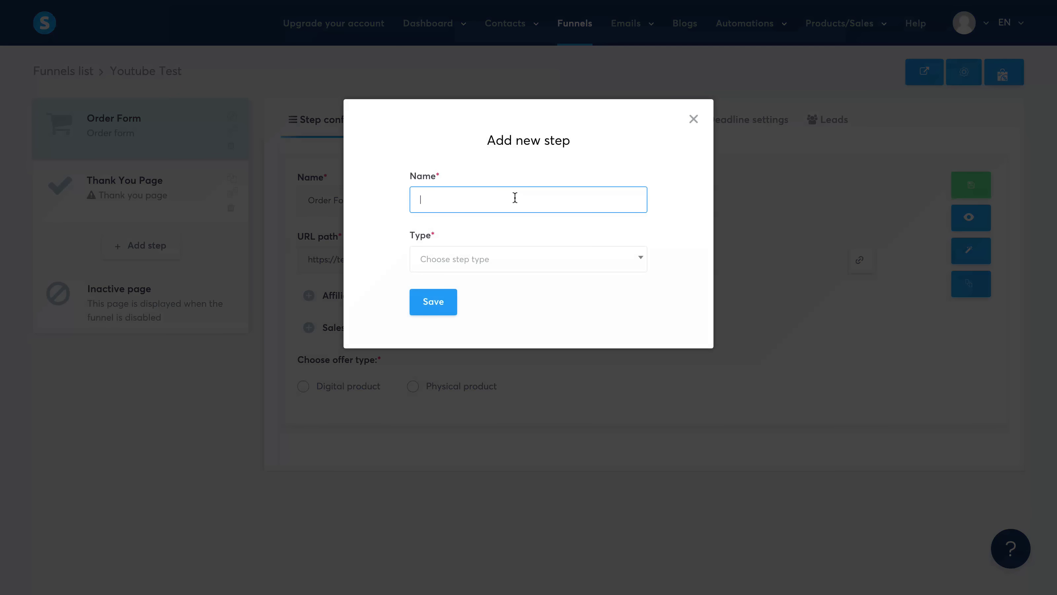
text(Demo)
click(558, 259)
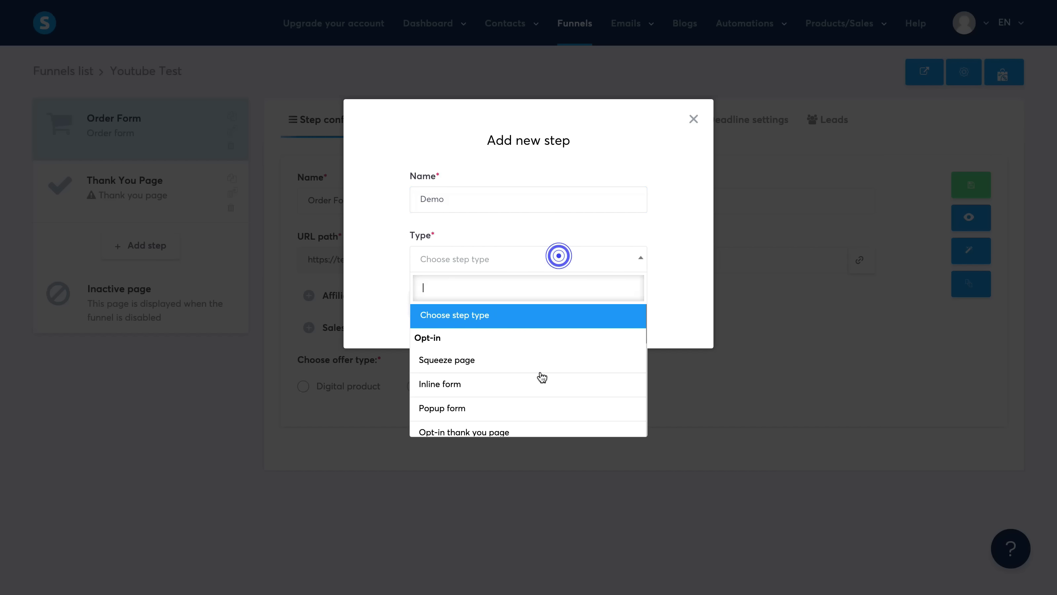
click(496, 361)
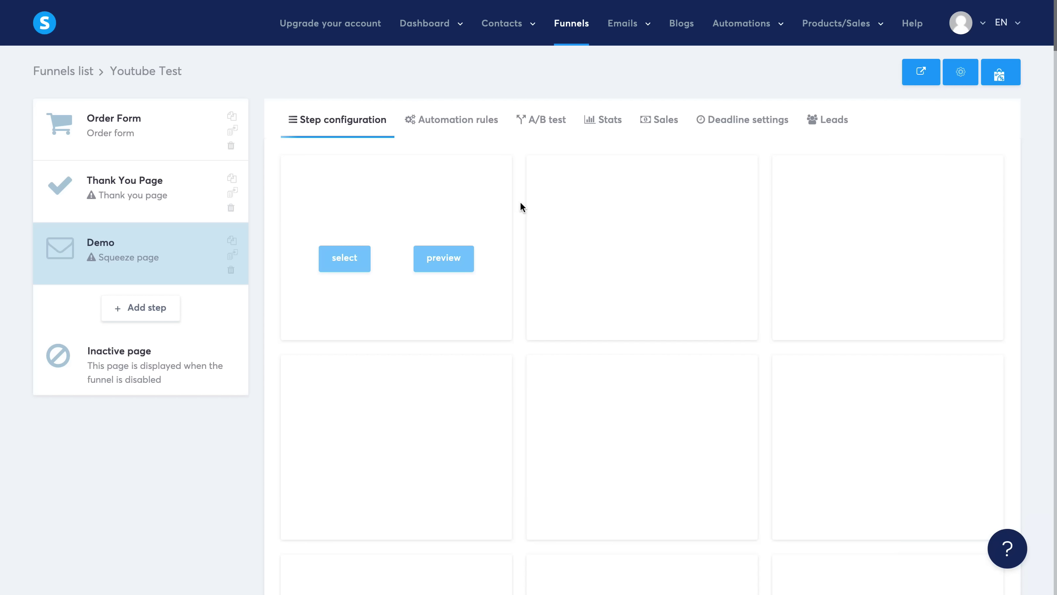
- Browse the squeeze page templates and choose the "Simply the best newsletter you could join" design for the Demo step
scroll(520, 200, down, 5)
scroll(520, 200, up, 5)
scroll(520, 214, down, 10)
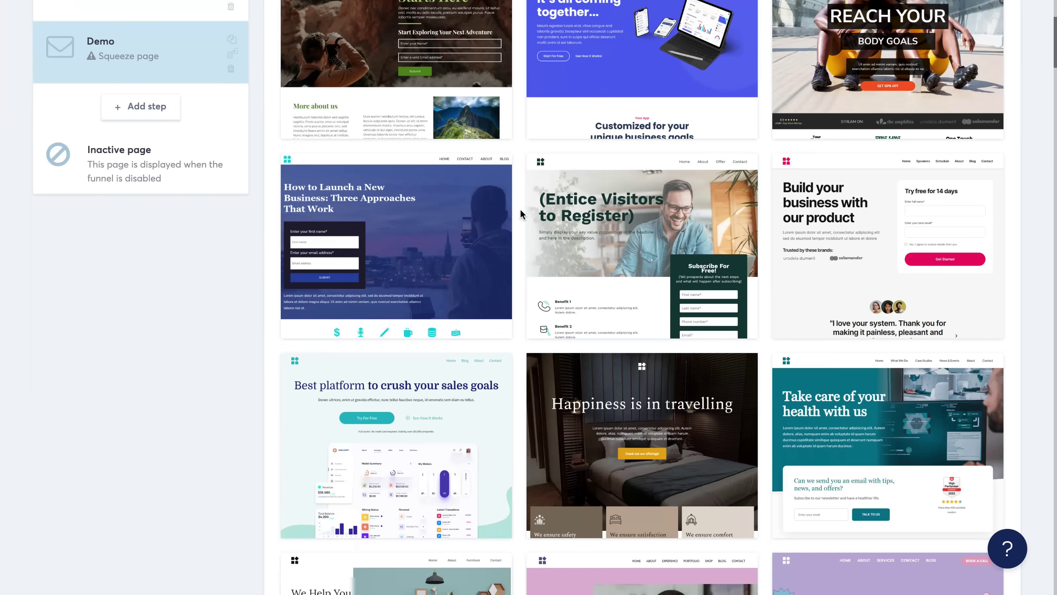
scroll(520, 212, down, 15)
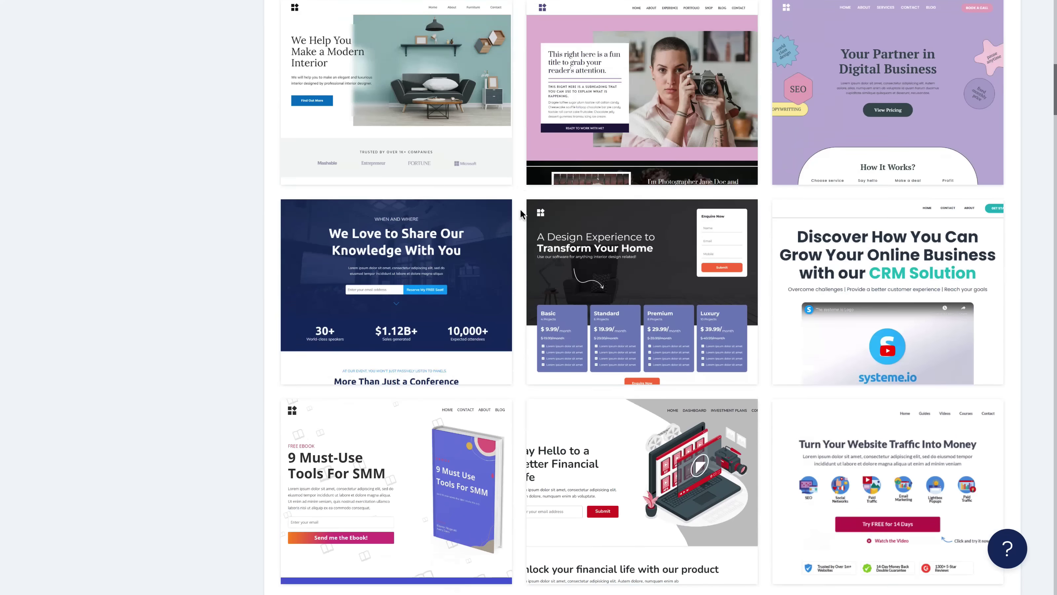
scroll(520, 213, down, 7)
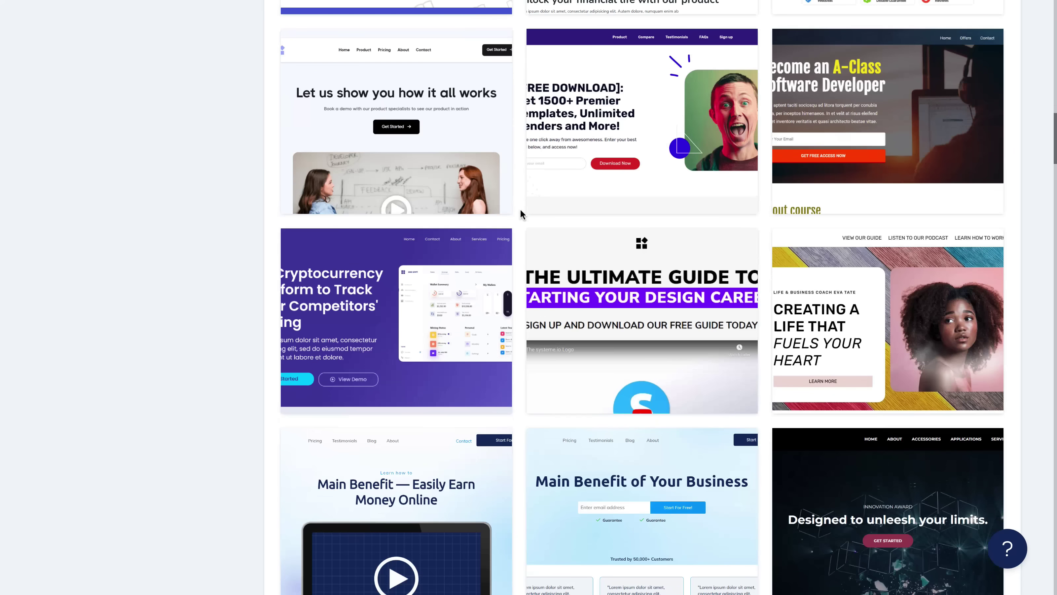
scroll(520, 213, down, 10)
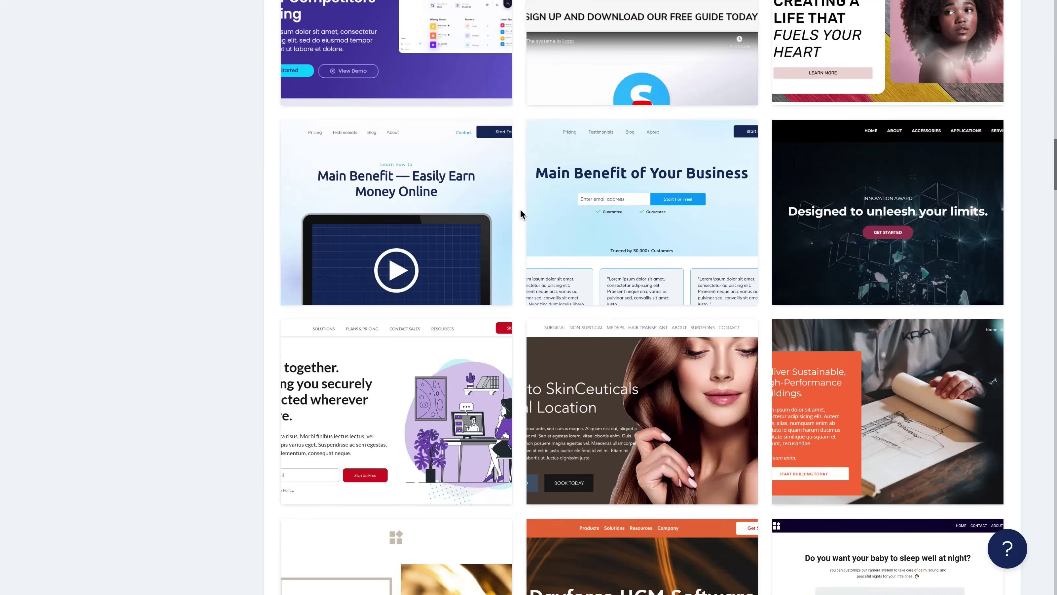
scroll(520, 215, down, 2)
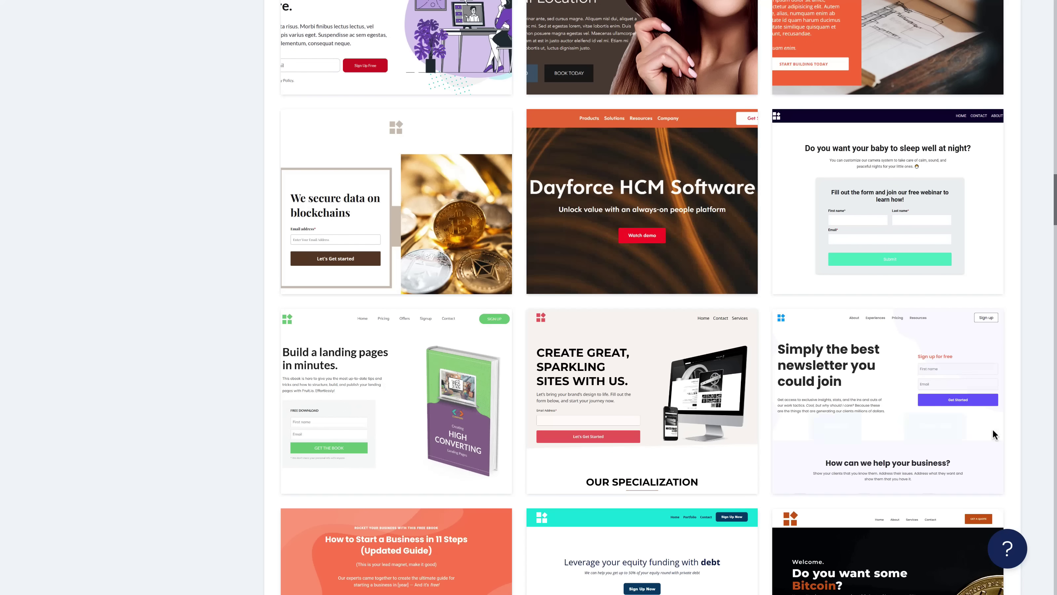
mouse_move(930, 410)
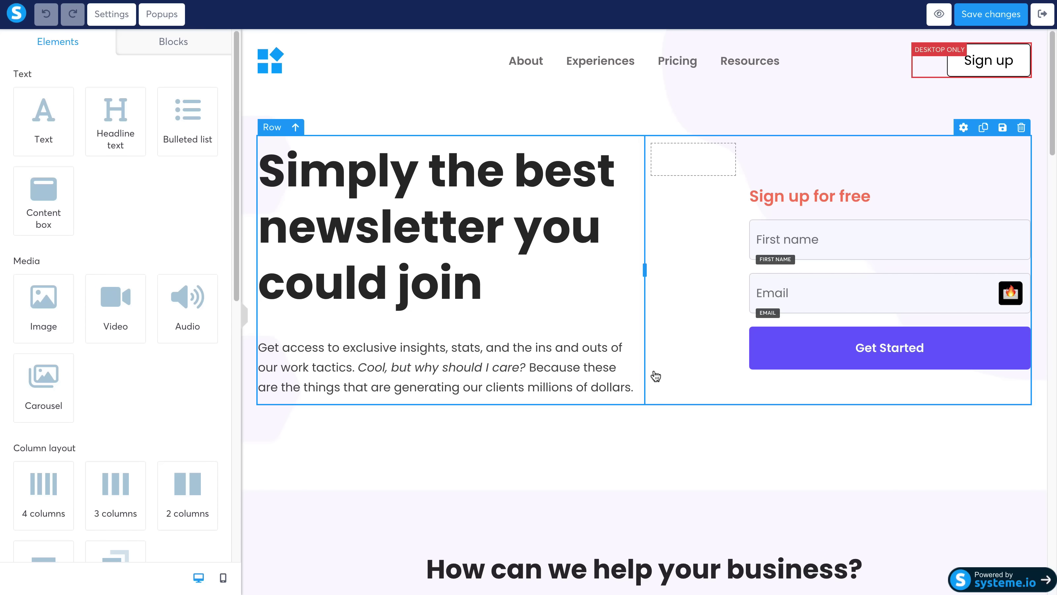
- Replace the main headline of the squeeze page with "Youtube Demo"
scroll(656, 376, down, 15)
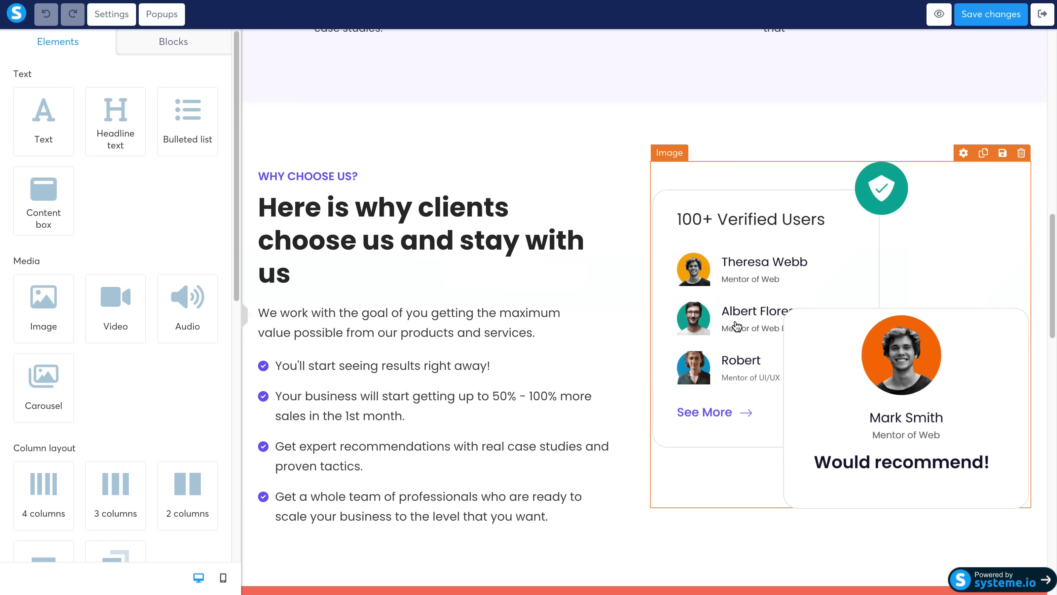
scroll(736, 326, up, 15)
click(523, 221)
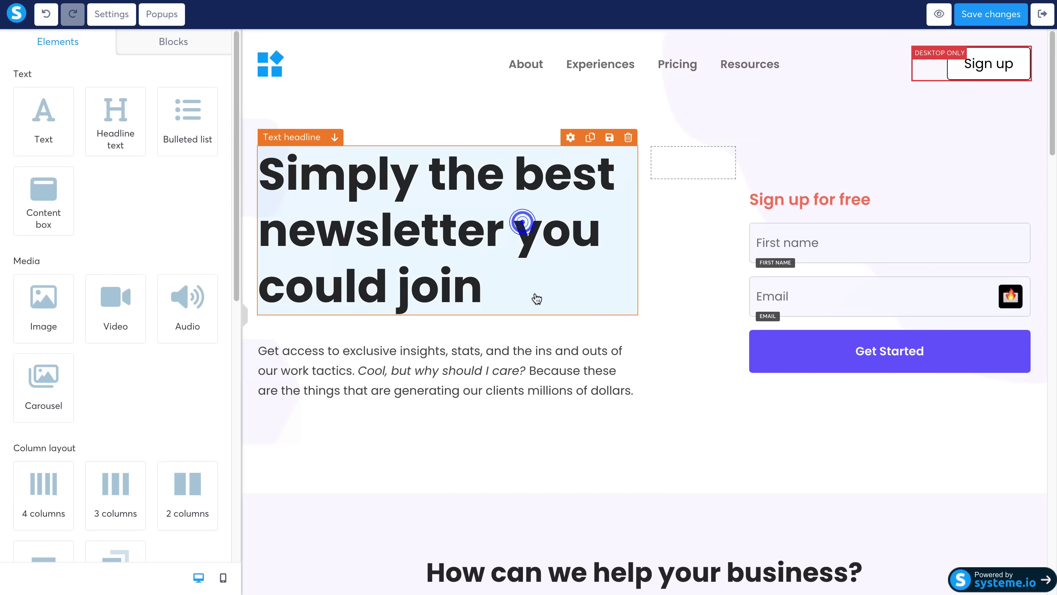
click(468, 228)
drag(484, 277, 259, 177)
text(Youtube)
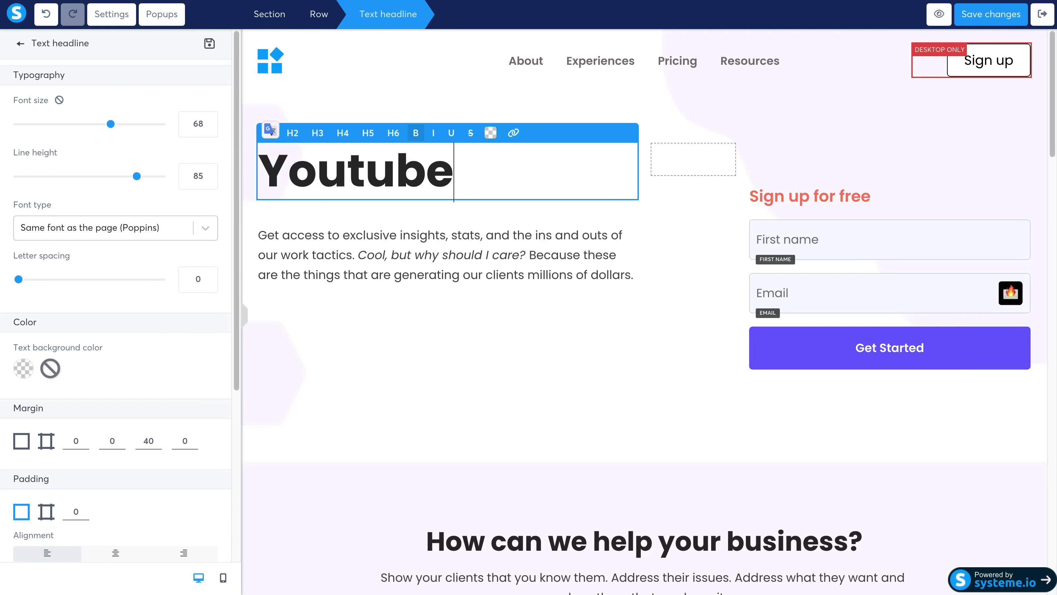
text( Demi)
key(BackSpace)
text(o)
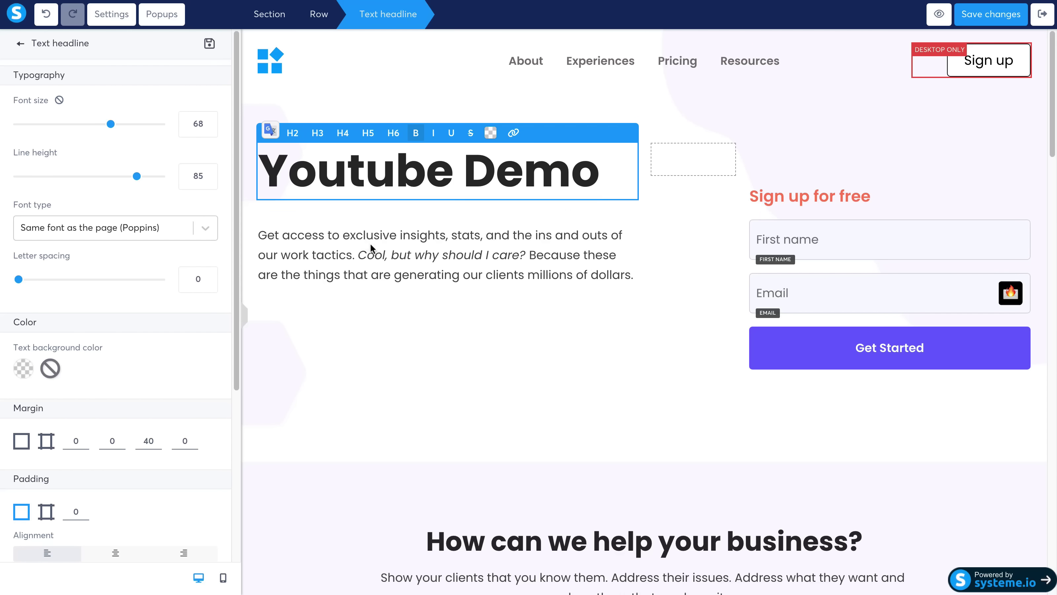
key(Escape)
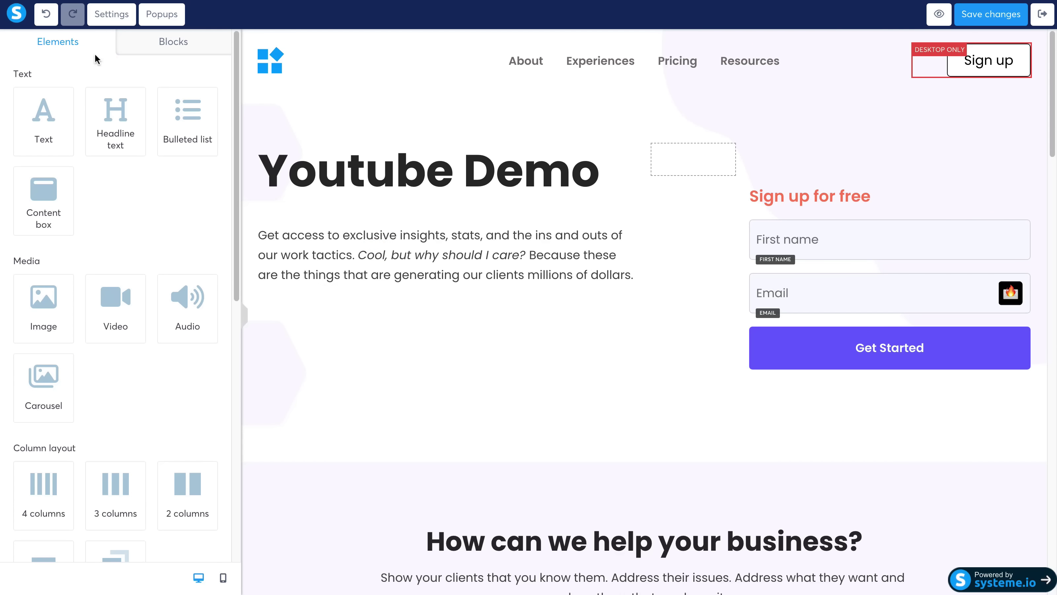
- Insert an image element between the Youtube Demo headline and the intro paragraph, and view its settings
click(160, 46)
click(78, 43)
scroll(186, 203, down, 3)
drag(43, 161, 419, 225)
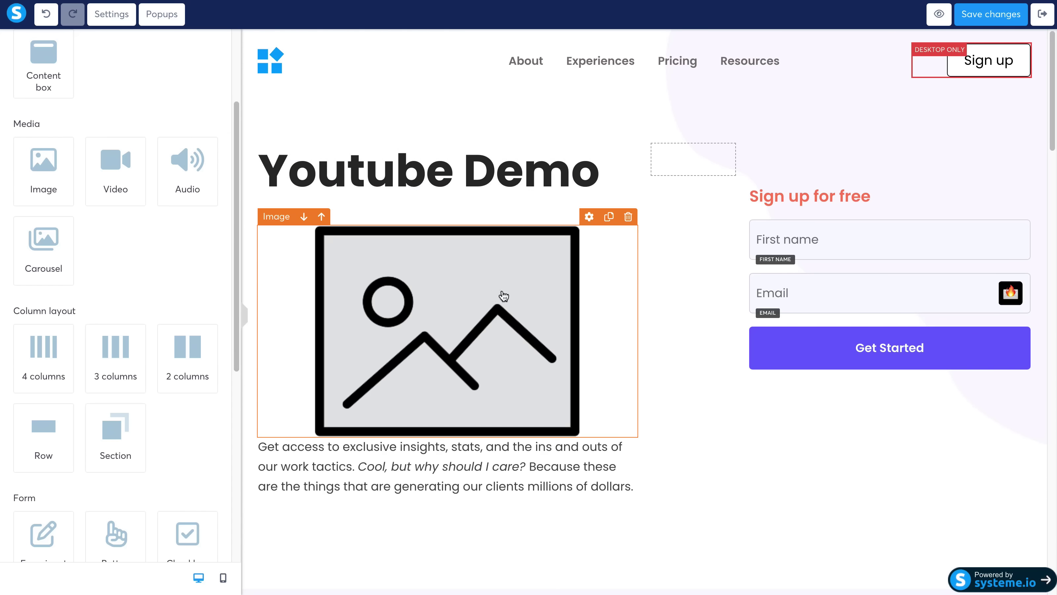
click(506, 287)
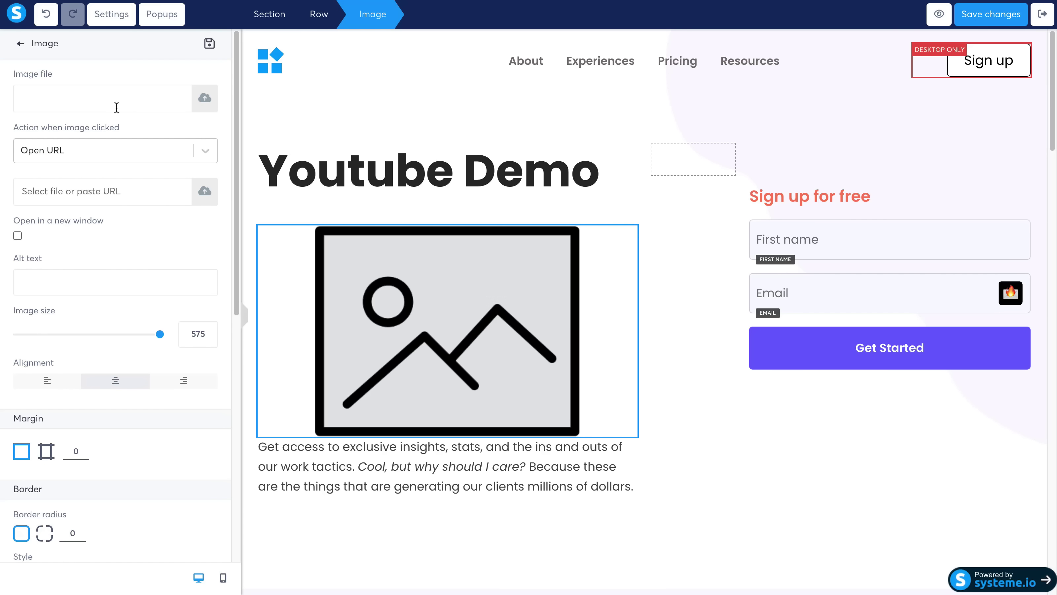
click(21, 45)
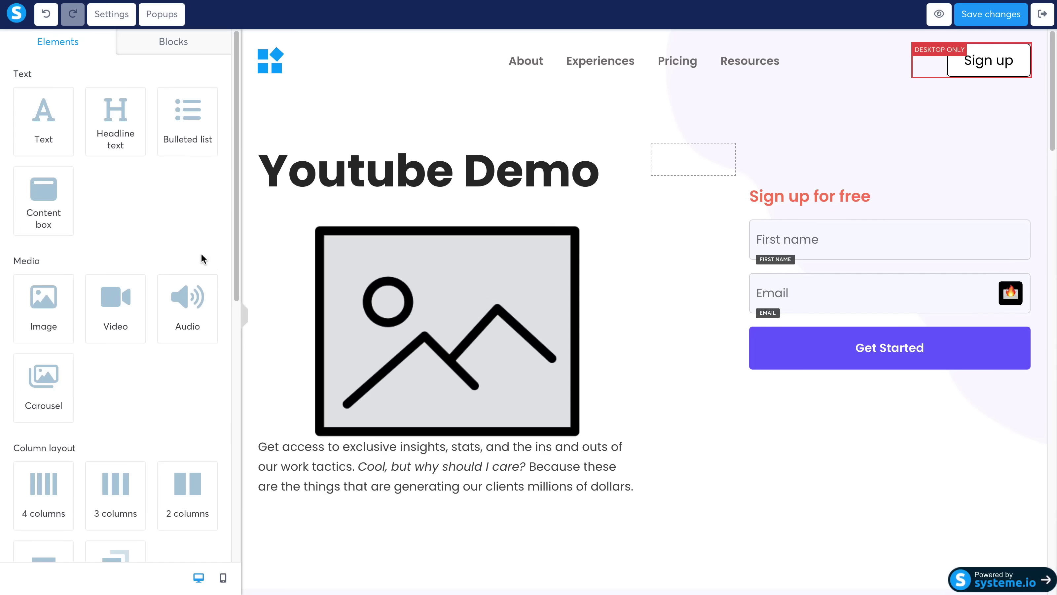
scroll(201, 254, down, 10)
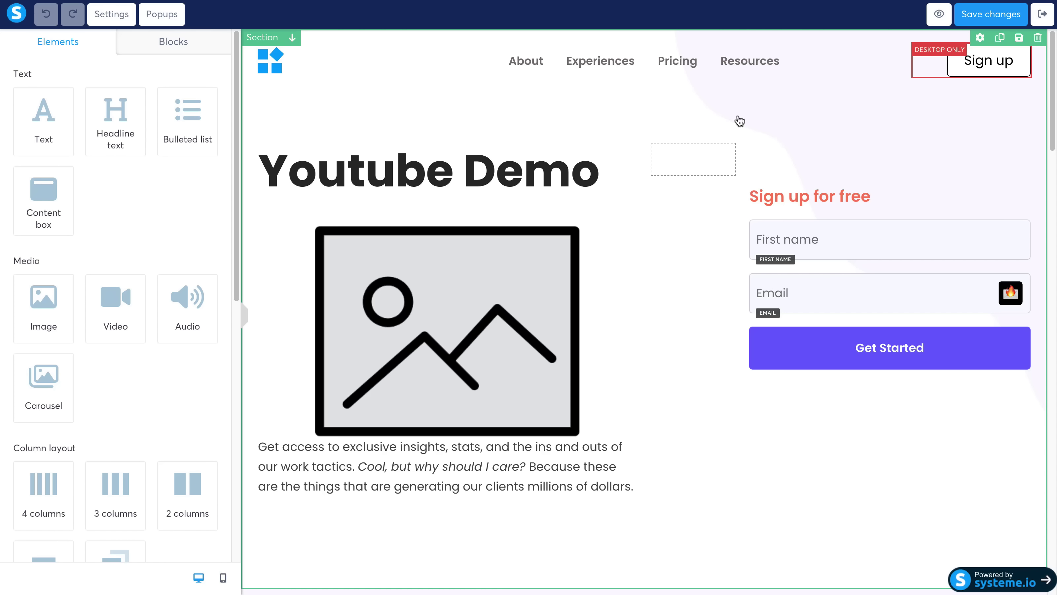
scroll(674, 338, down, 8)
scroll(674, 337, up, 8)
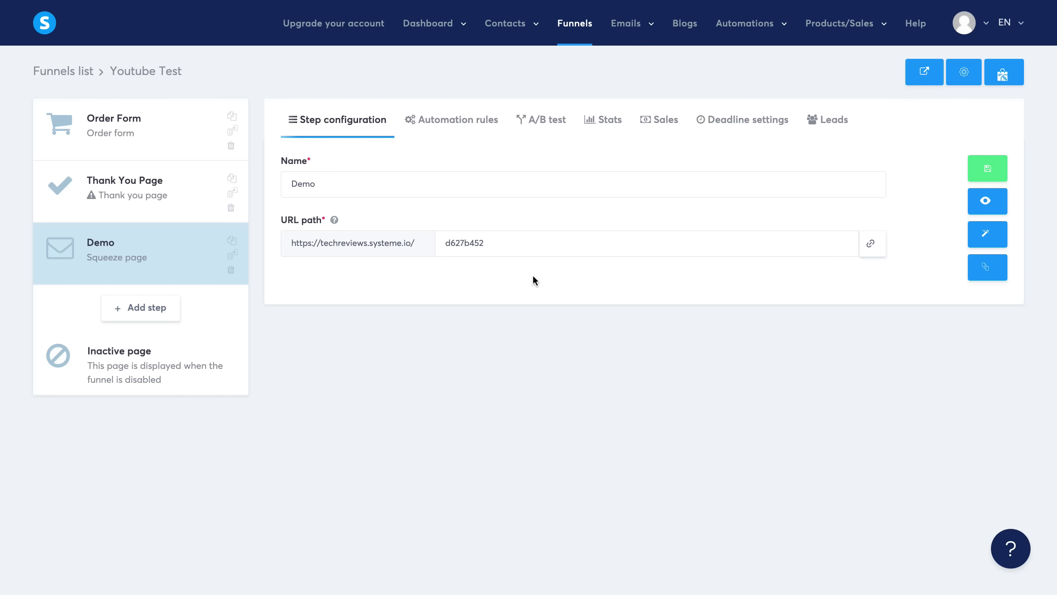
- Open the newsletters list and start creating a new newsletter
mouse_move(632, 27)
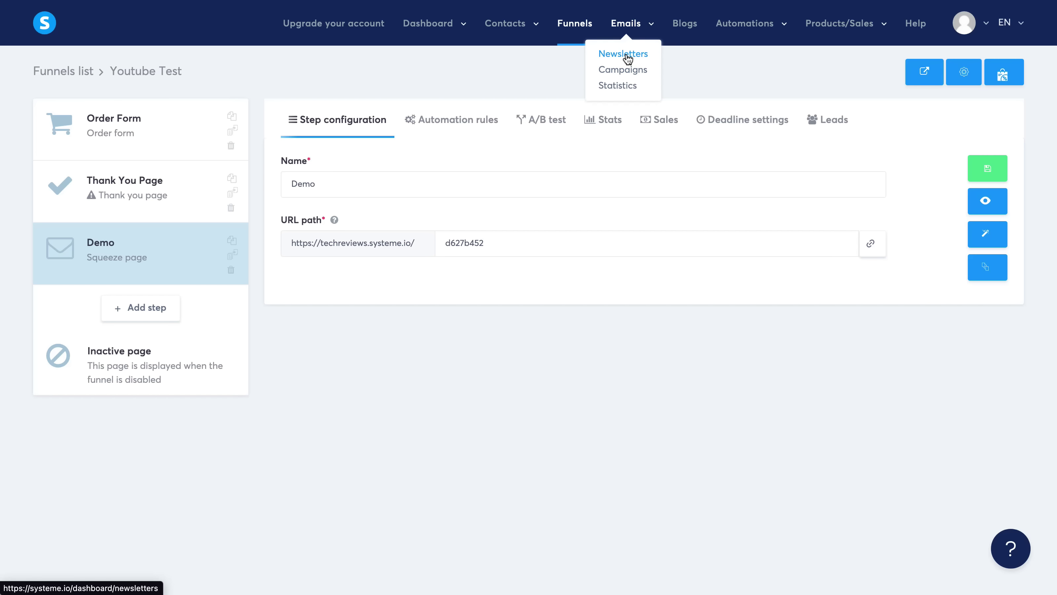
click(626, 55)
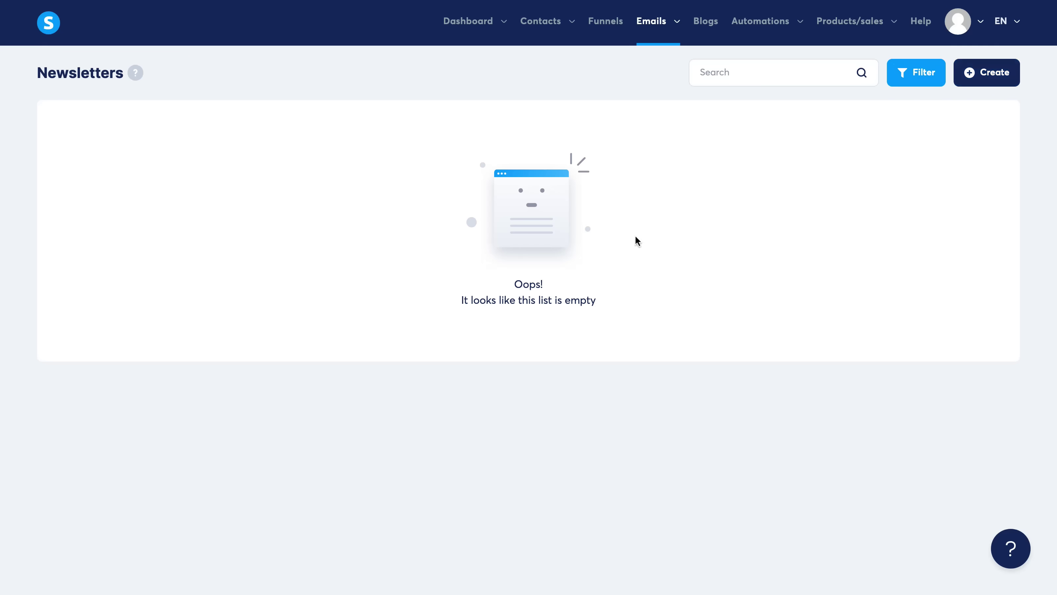
click(983, 87)
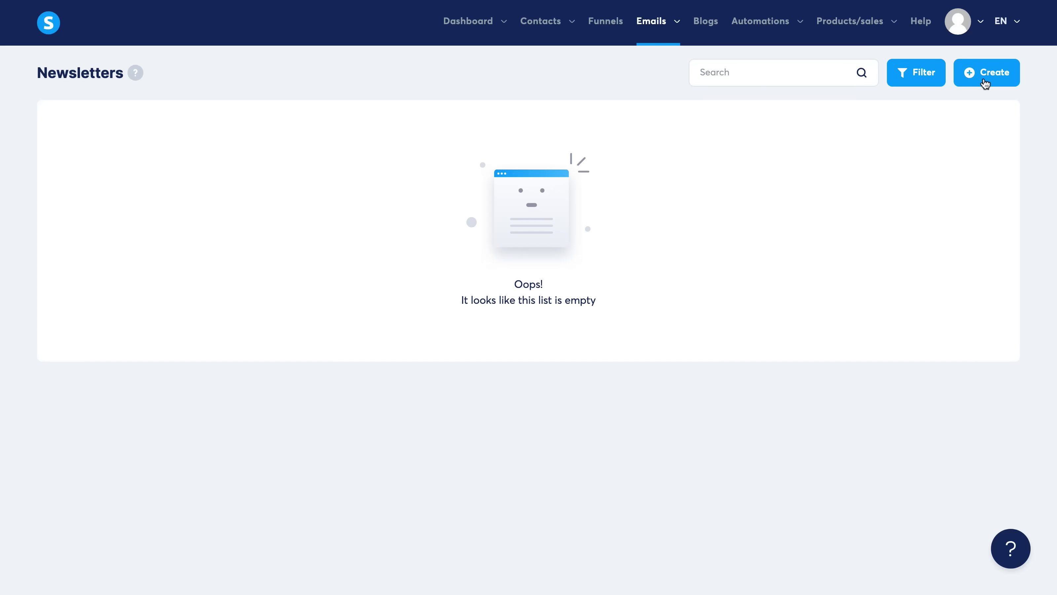
click(984, 83)
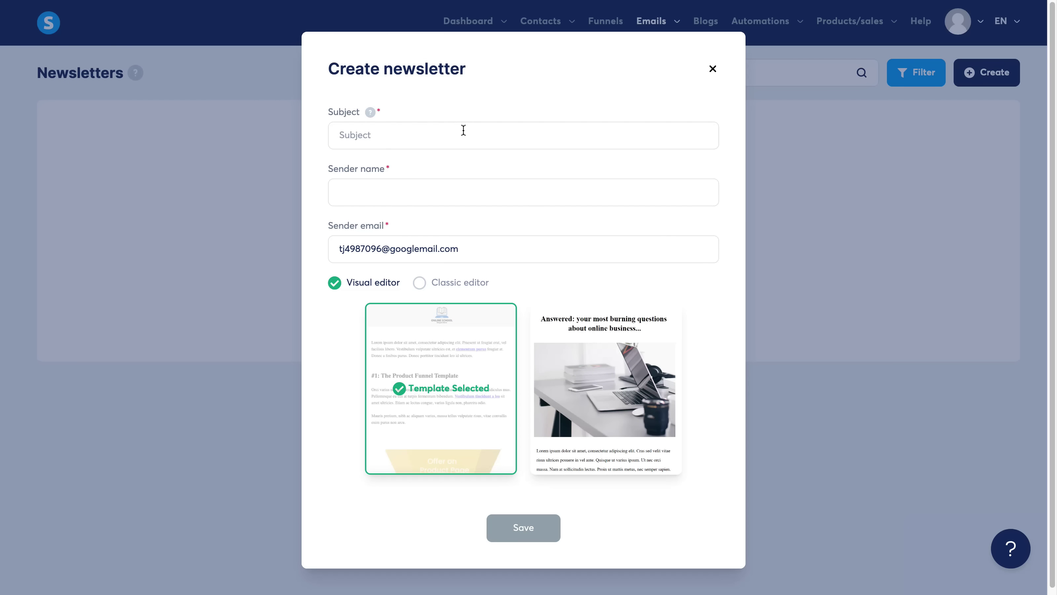
- Try the Classic editor option for the newsletter and switch back to the Visual editor
click(463, 129)
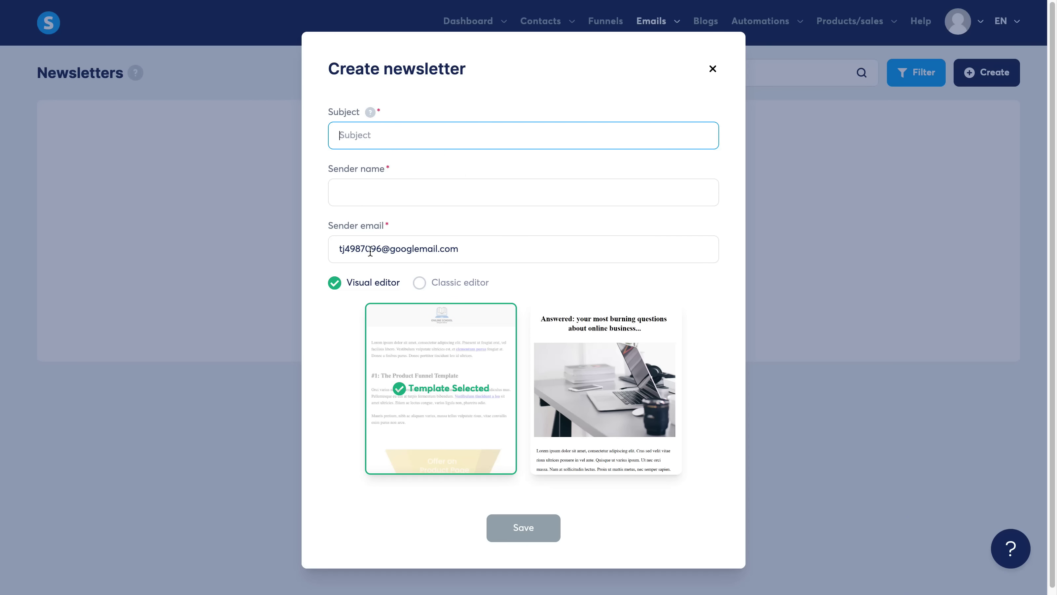
click(469, 283)
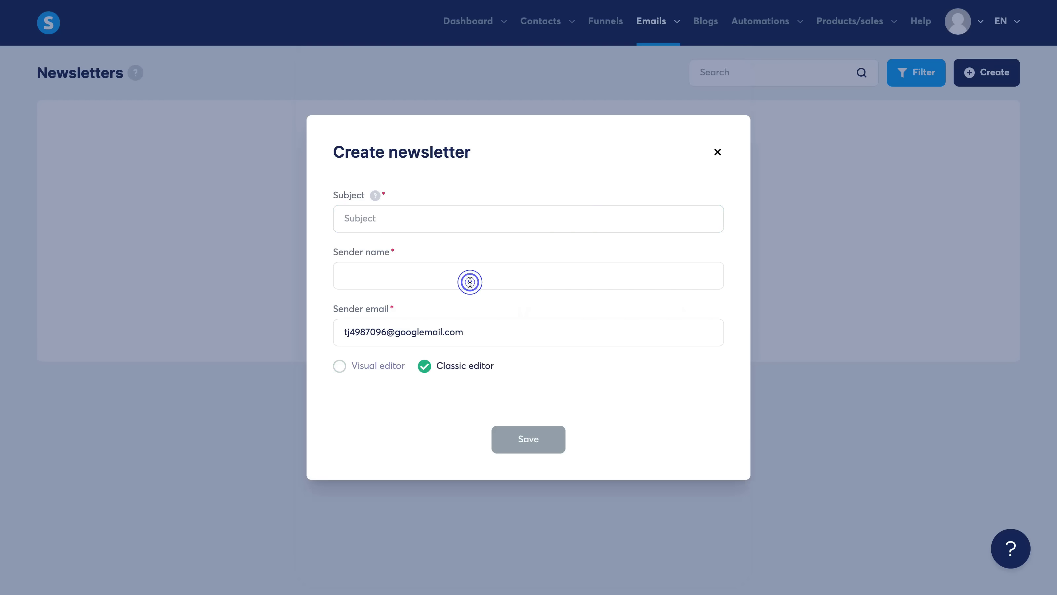
click(390, 368)
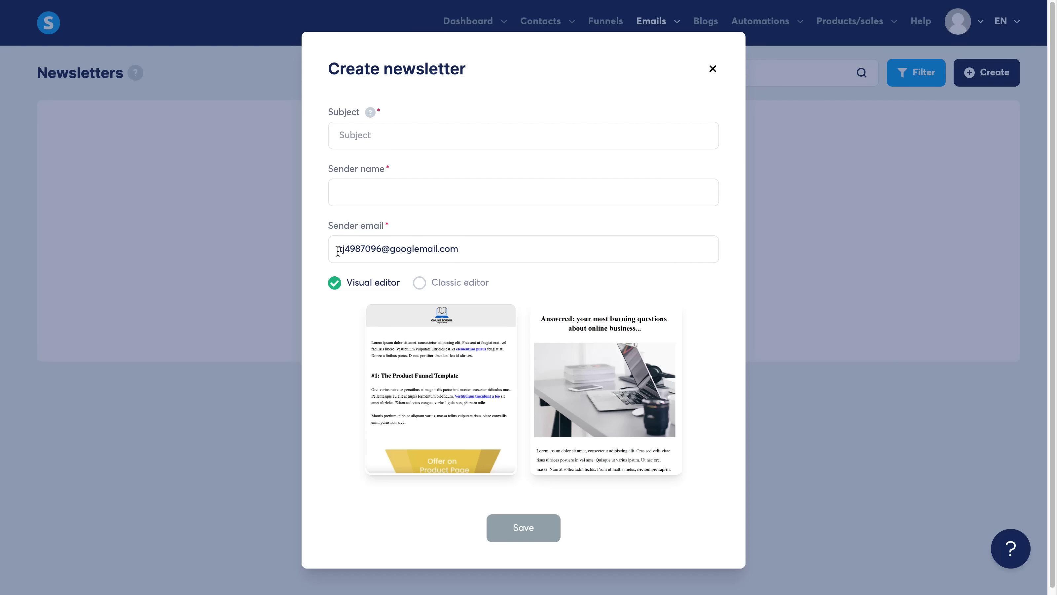
- Create a newsletter with the subject "Demo" and sender name "Demo", using the Online School template
drag(336, 251, 520, 225)
click(445, 192)
click(393, 129)
click(526, 83)
click(443, 144)
click(441, 387)
text(Demo)
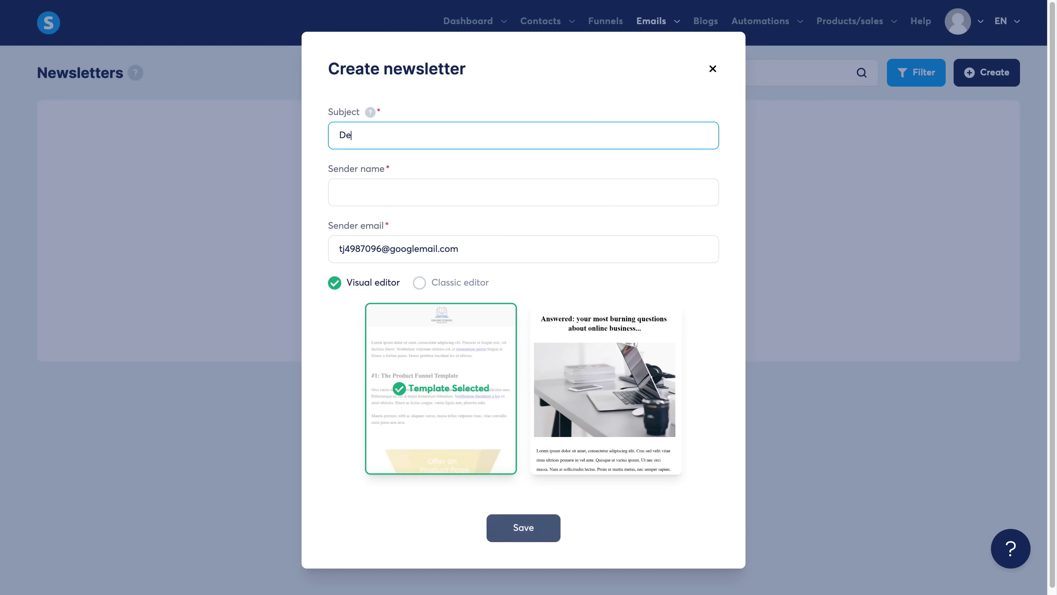
key(Tab)
click(503, 533)
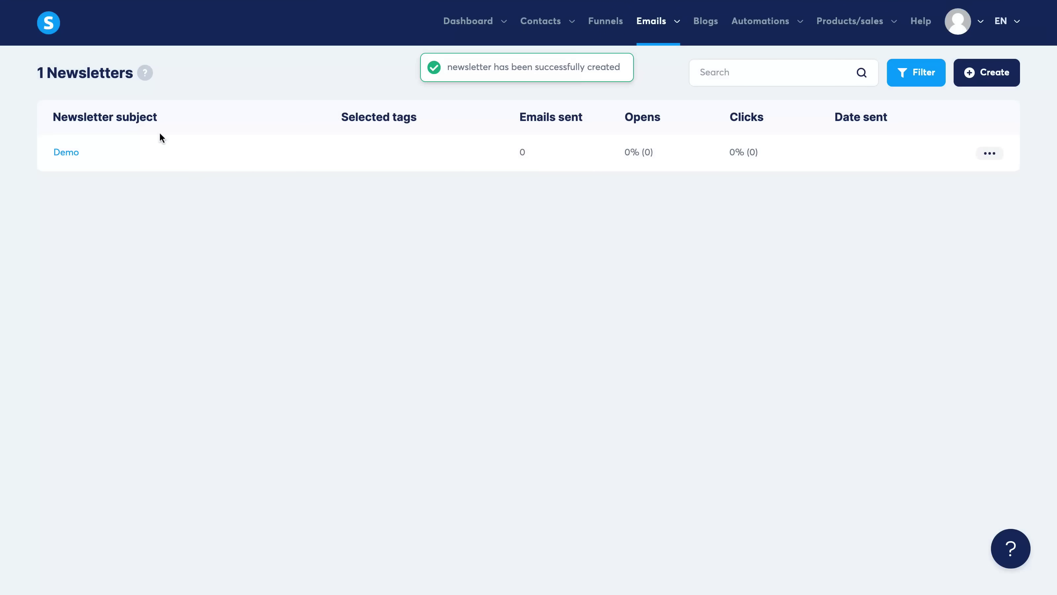
- Open the Demo newsletter's email body for editing and delete the funnel image below the first text block
click(74, 154)
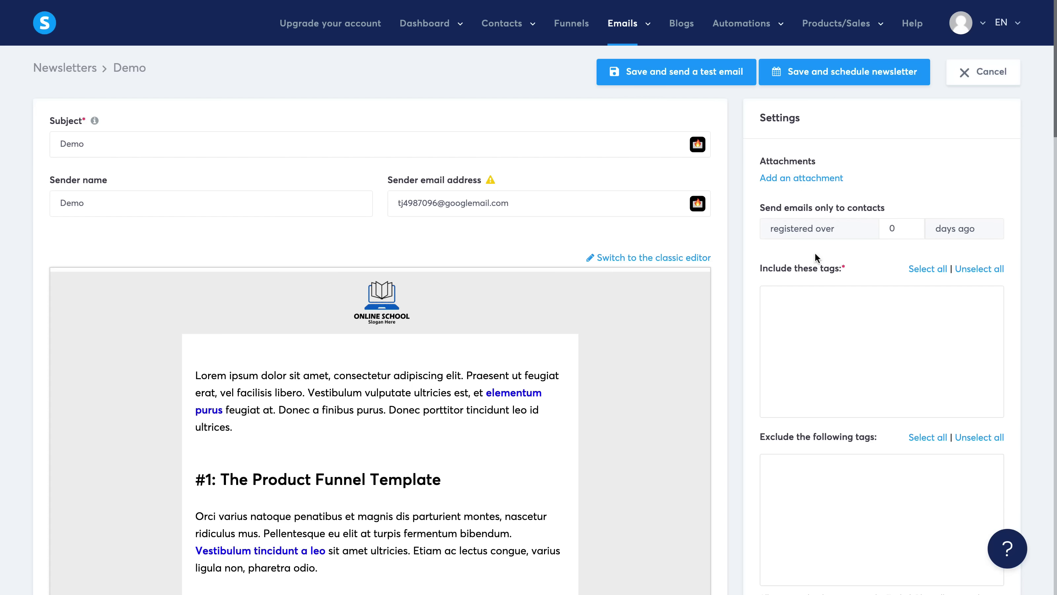
scroll(715, 251, down, 3)
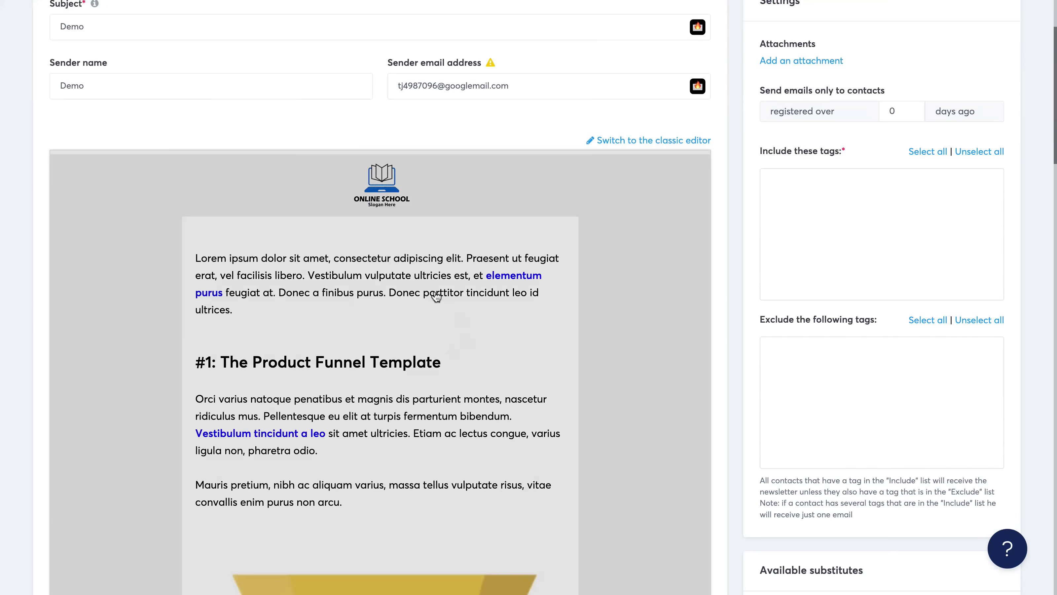
click(444, 303)
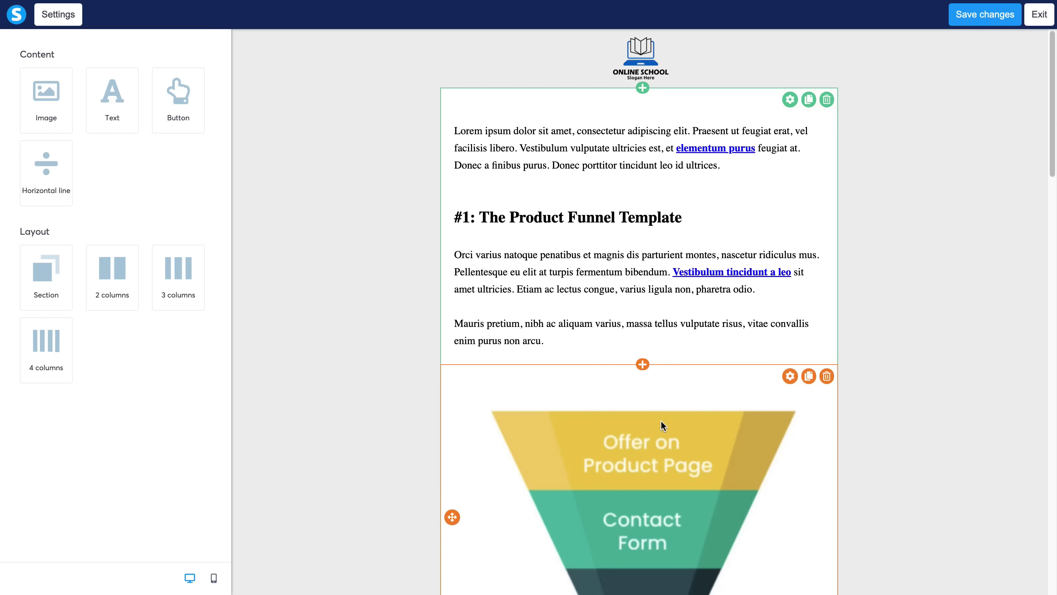
scroll(685, 425, down, 1)
click(826, 354)
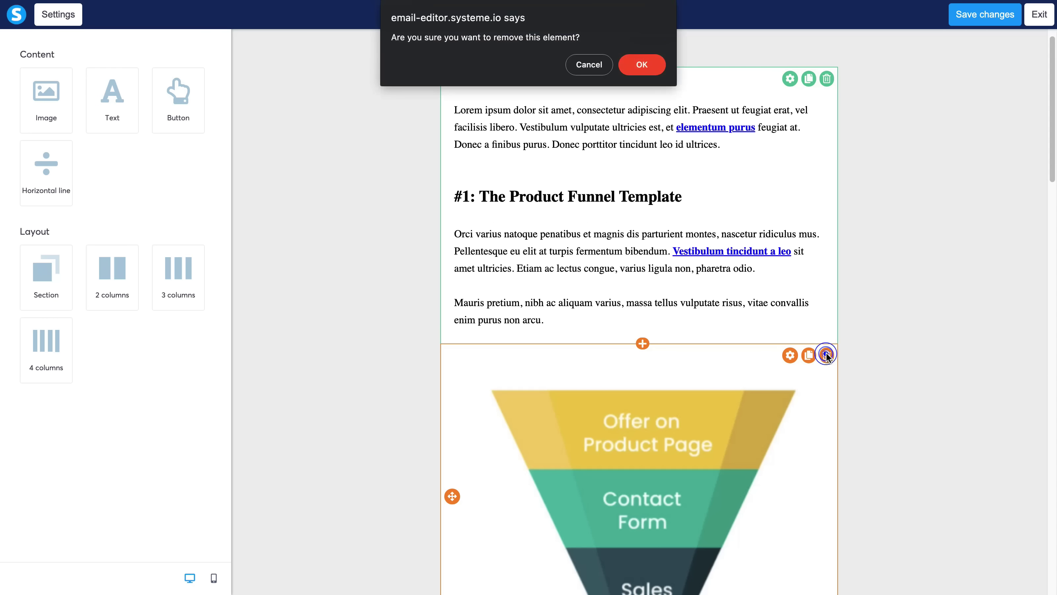
click(641, 65)
- Replace the "The Product Funnel Template" heading text after "#1:" with "fewwe", and save the email before returning to the newsletters list
click(665, 196)
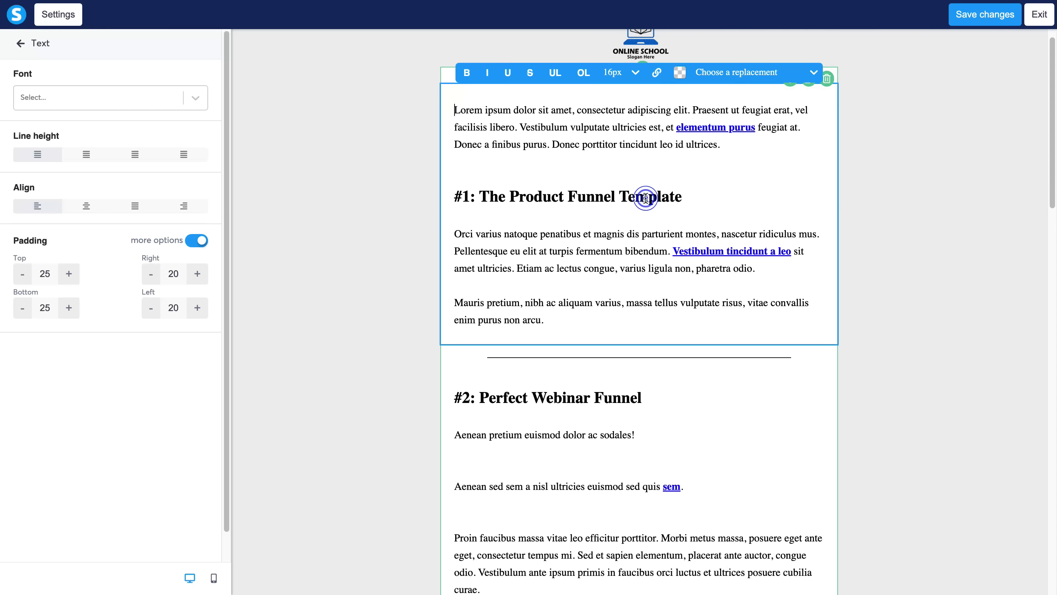
click(698, 196)
drag(697, 197, 479, 196)
text(fewwe)
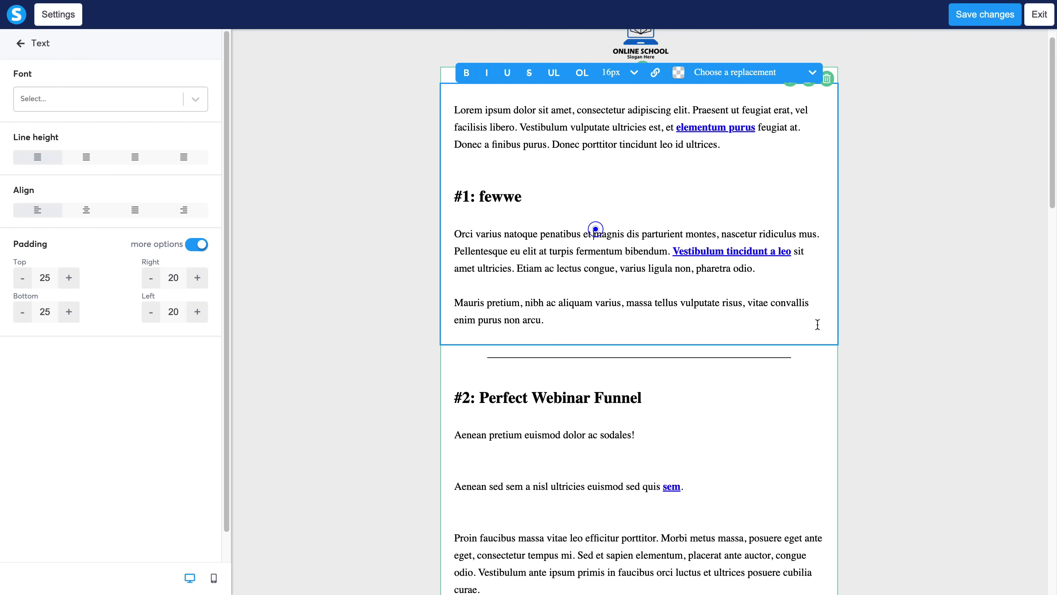
scroll(688, 258, down, 10)
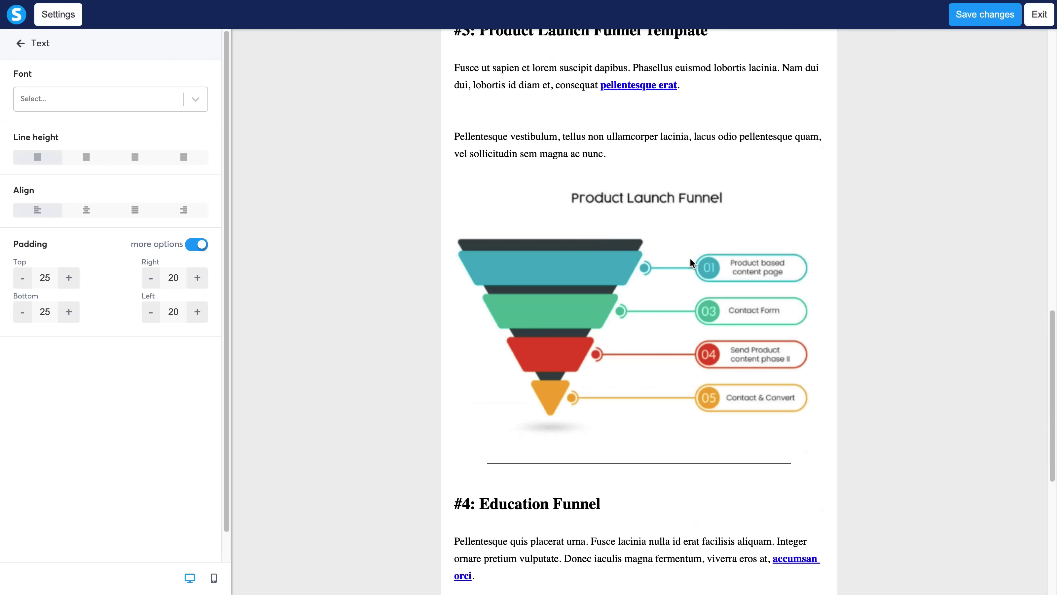
click(984, 17)
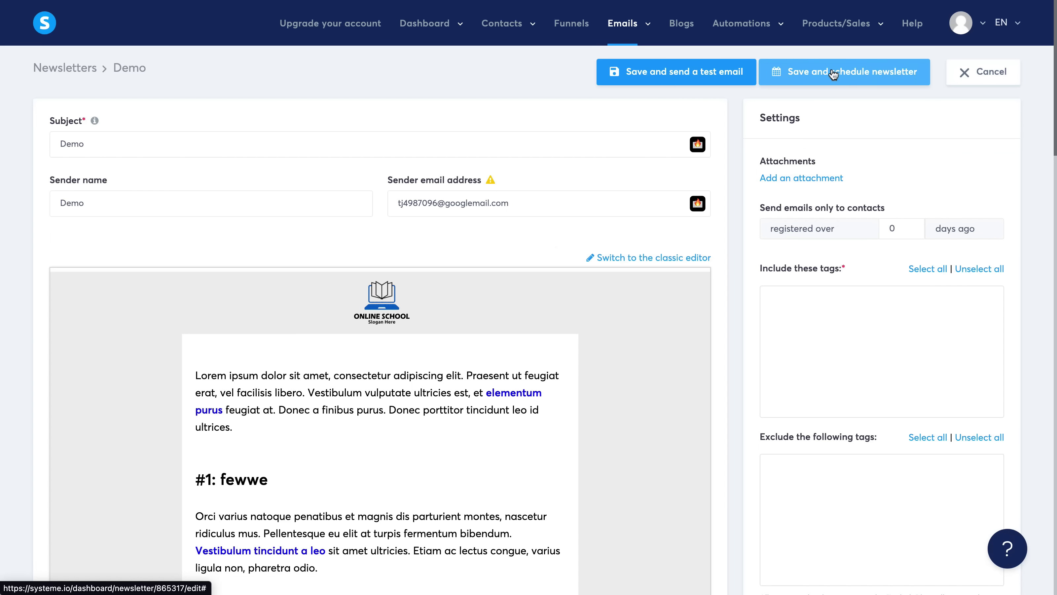
click(1003, 72)
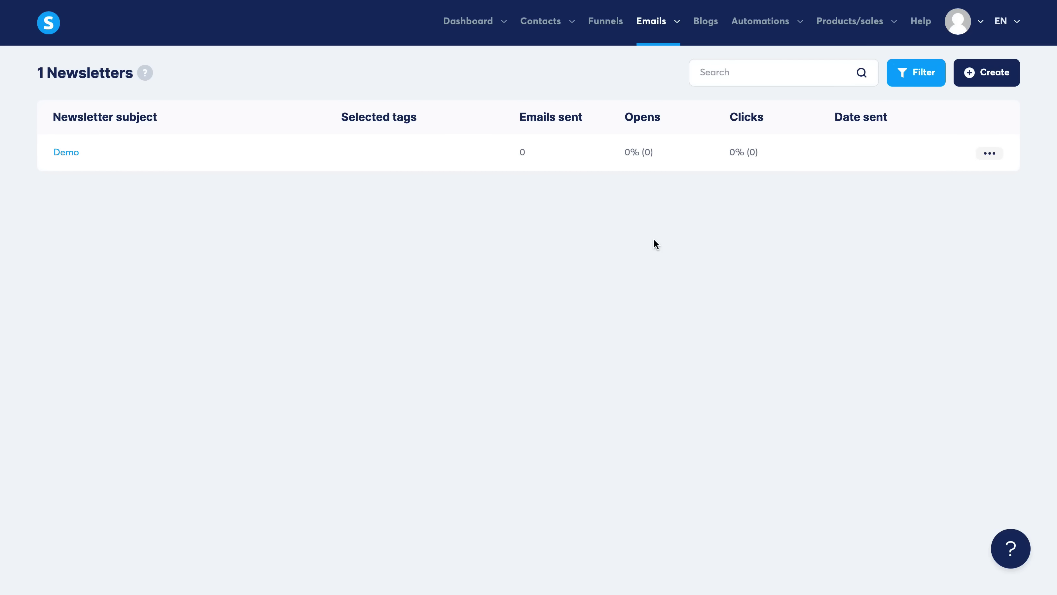
- Open the contacts list and review the available contact filters
mouse_move(535, 38)
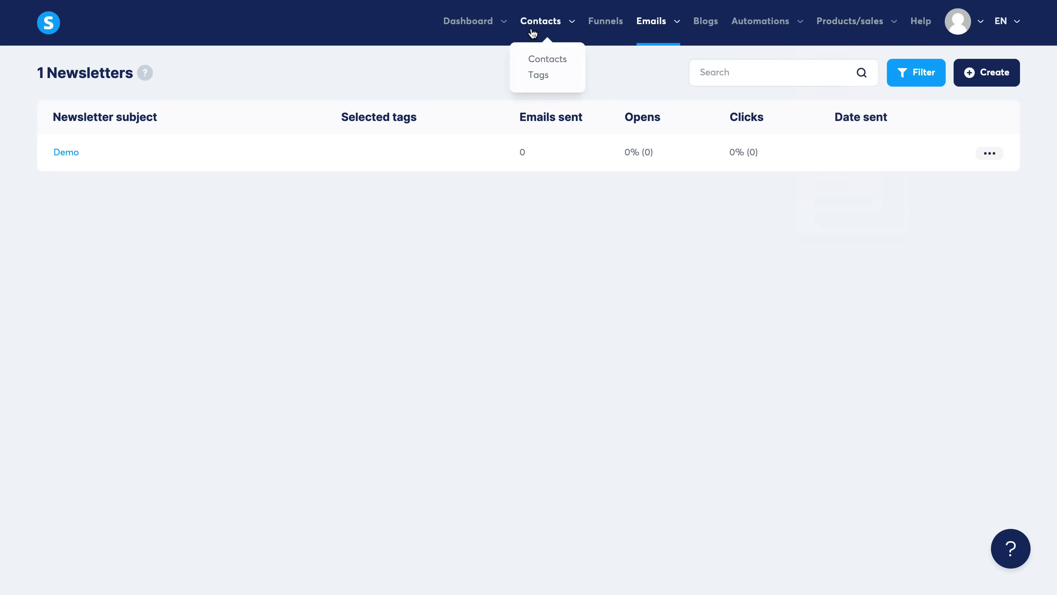
click(541, 63)
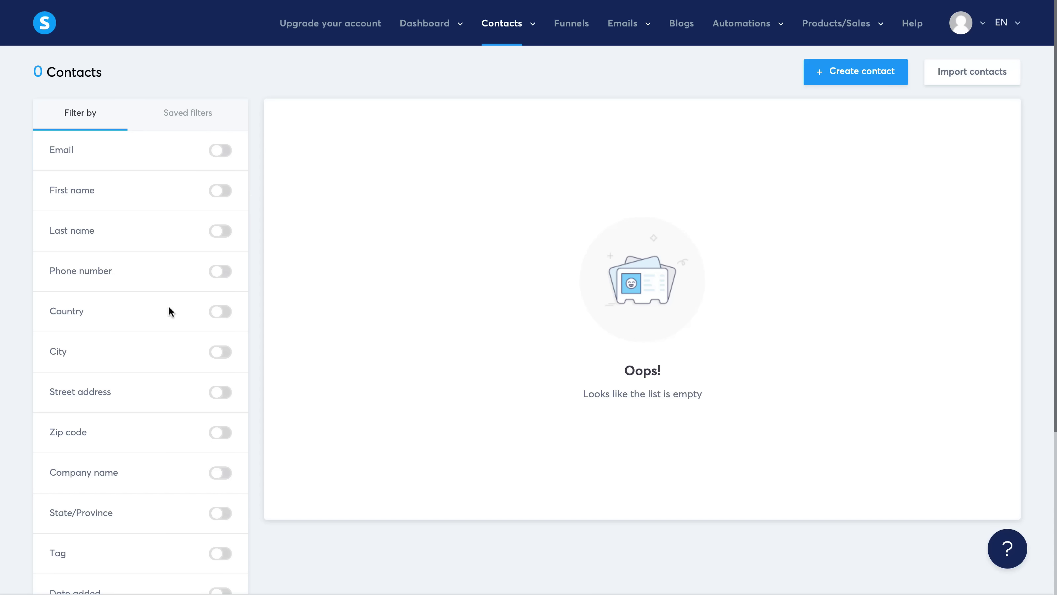
scroll(169, 305, down, 5)
scroll(170, 306, up, 5)
mouse_move(493, 32)
mouse_move(525, 30)
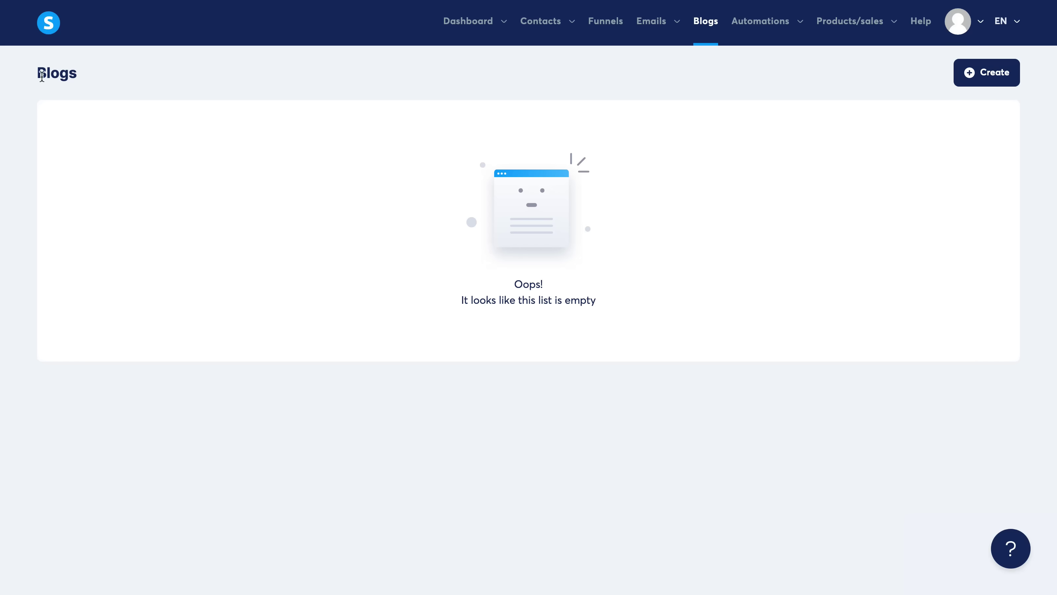
- Start creating a blog named "BlogDemo" with the URL path "DemoBlog" on techreviews.systeme.io
click(990, 71)
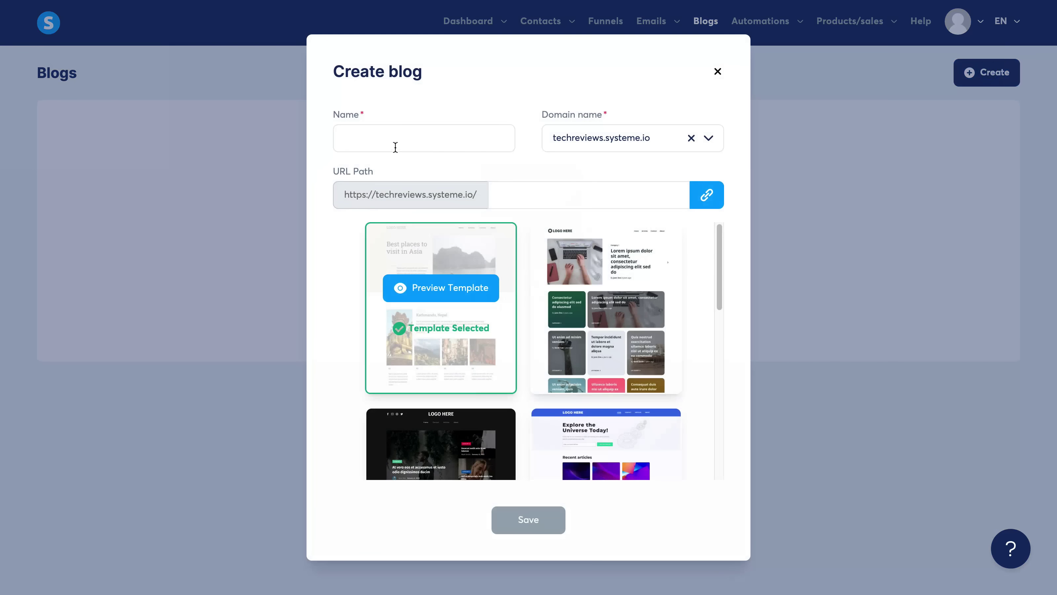
click(396, 146)
text(BlogDemo)
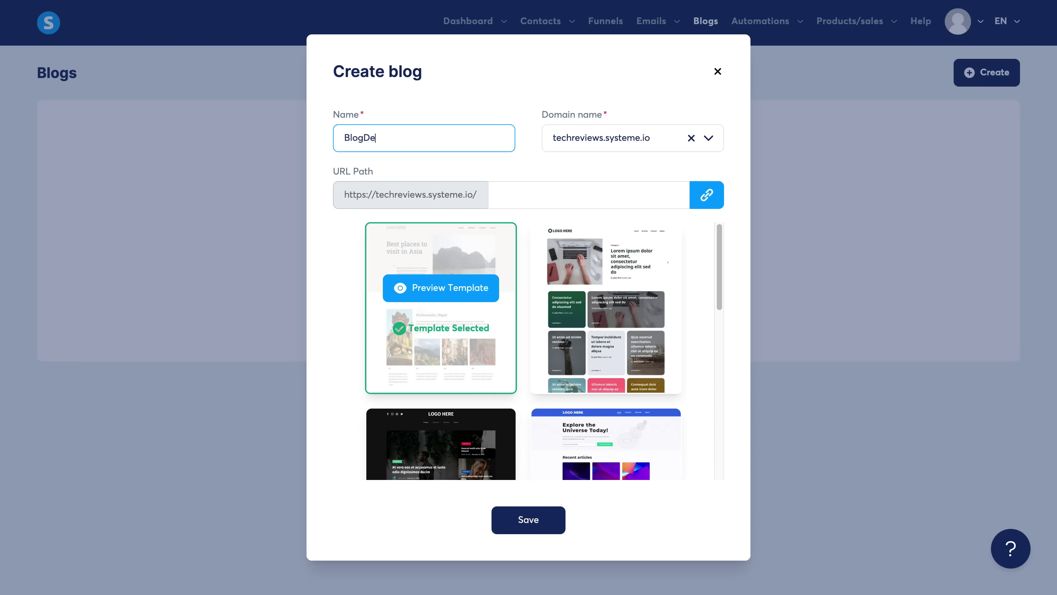
key(Tab)
click(499, 195)
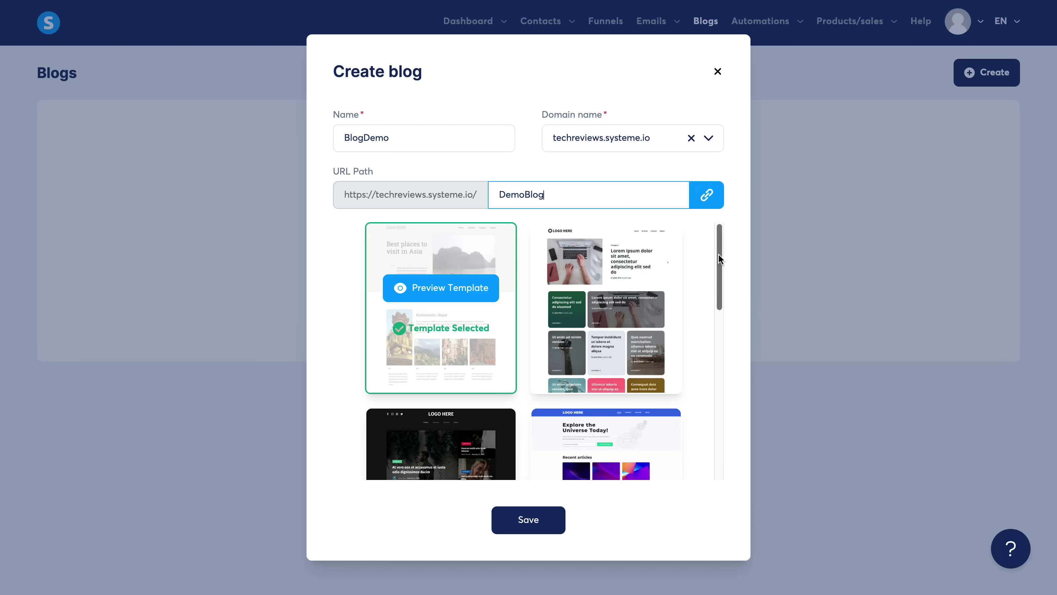
- Preview the surf-themed blog template, including its slider and footer, and close the blog form without saving
drag(719, 253, 706, 373)
mouse_move(611, 351)
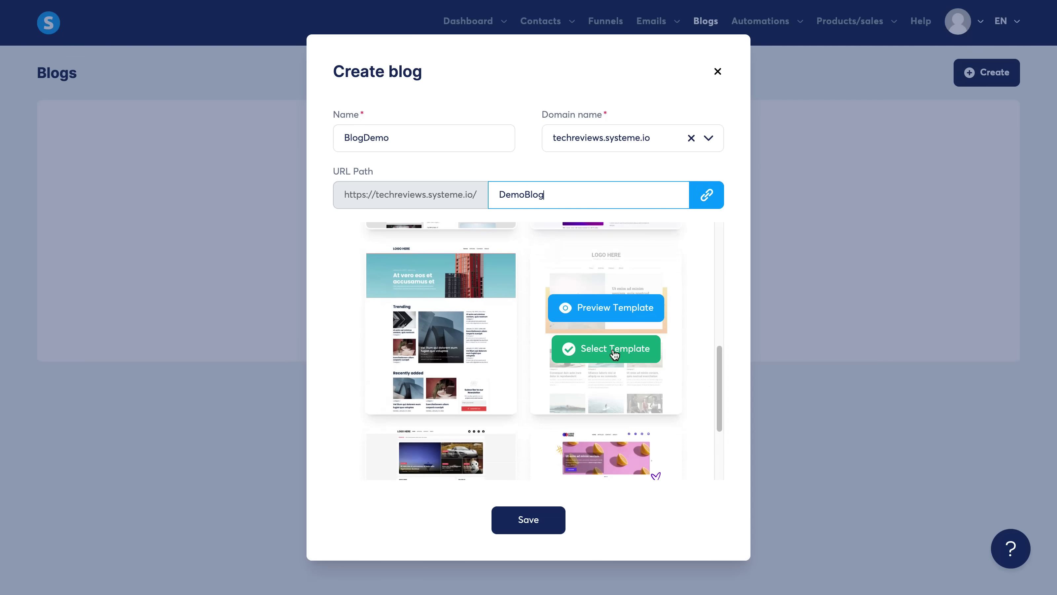
click(606, 307)
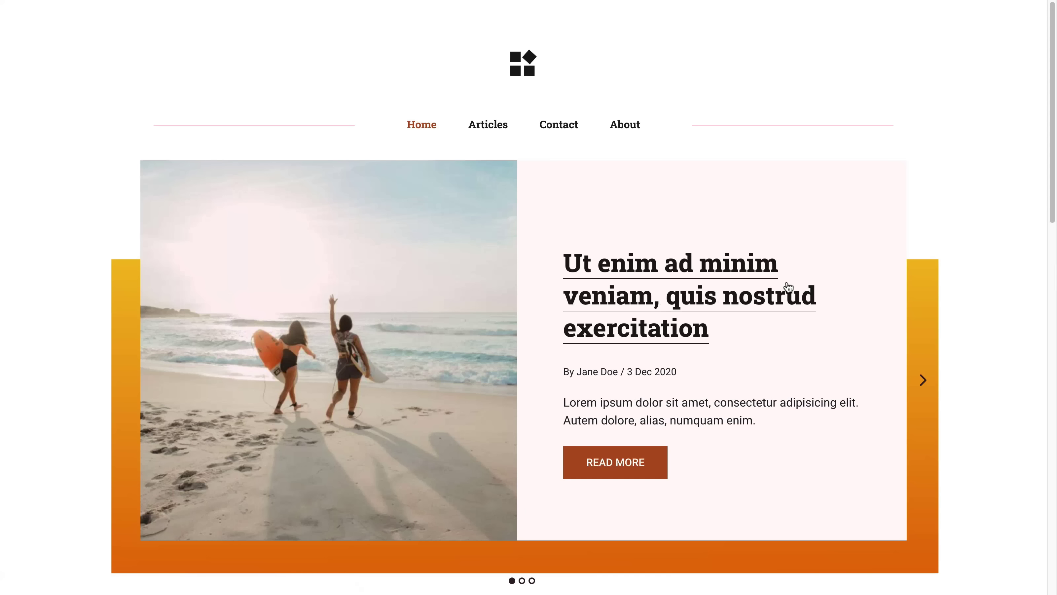
click(923, 382)
click(922, 381)
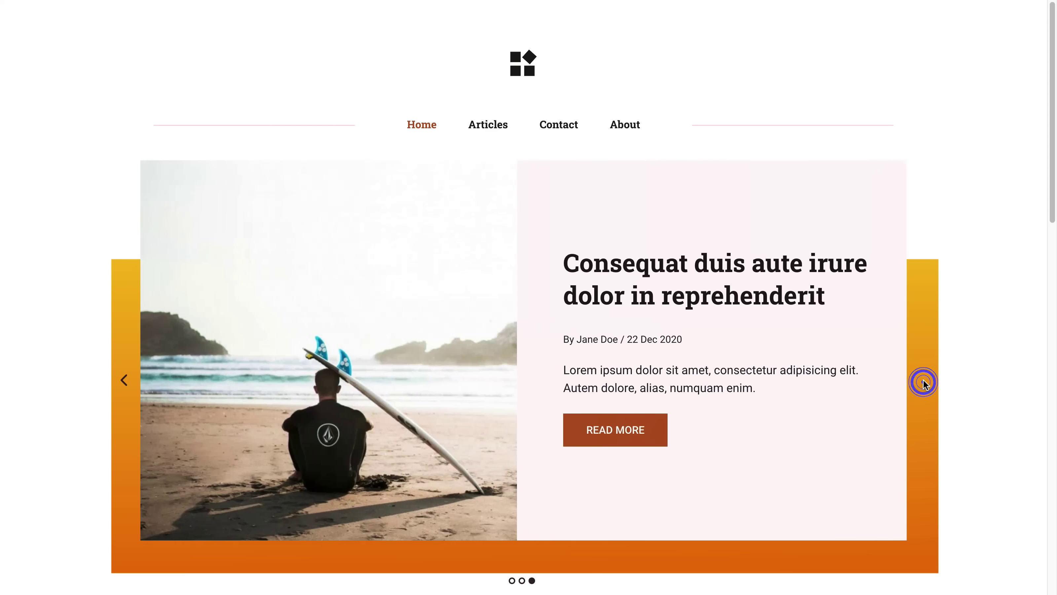
scroll(924, 386, down, 10)
scroll(924, 381, down, 1)
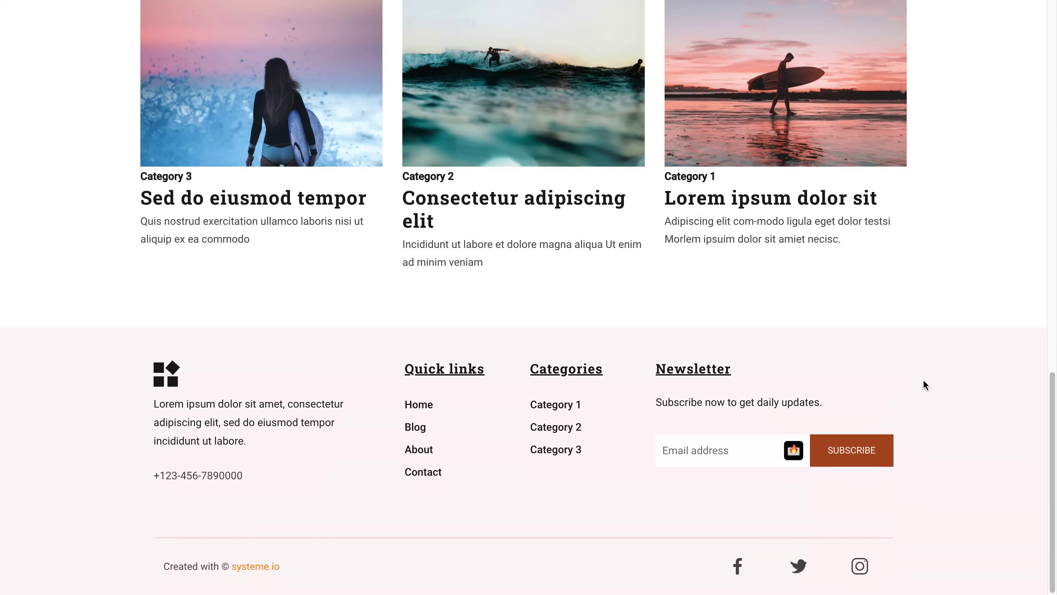
key(Home)
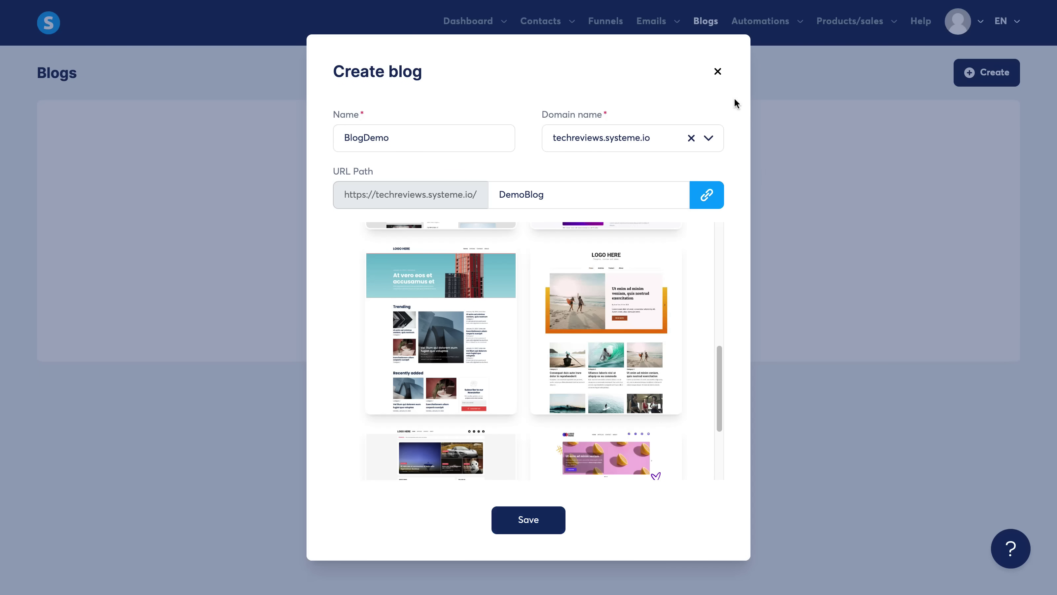
click(719, 73)
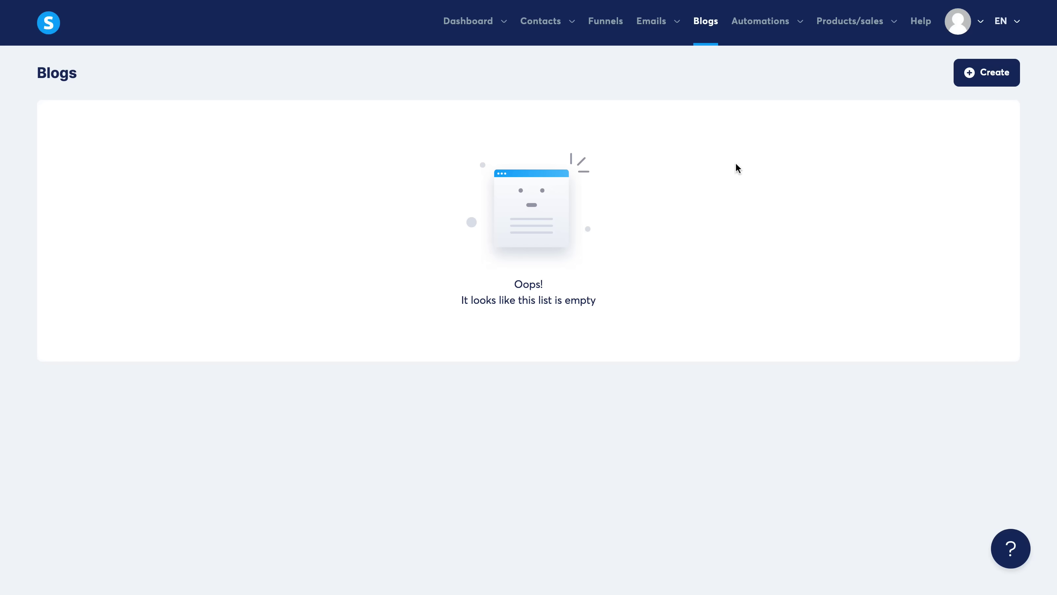
- Open a new product form from the products list and review its pricing, media and options fields
mouse_move(855, 29)
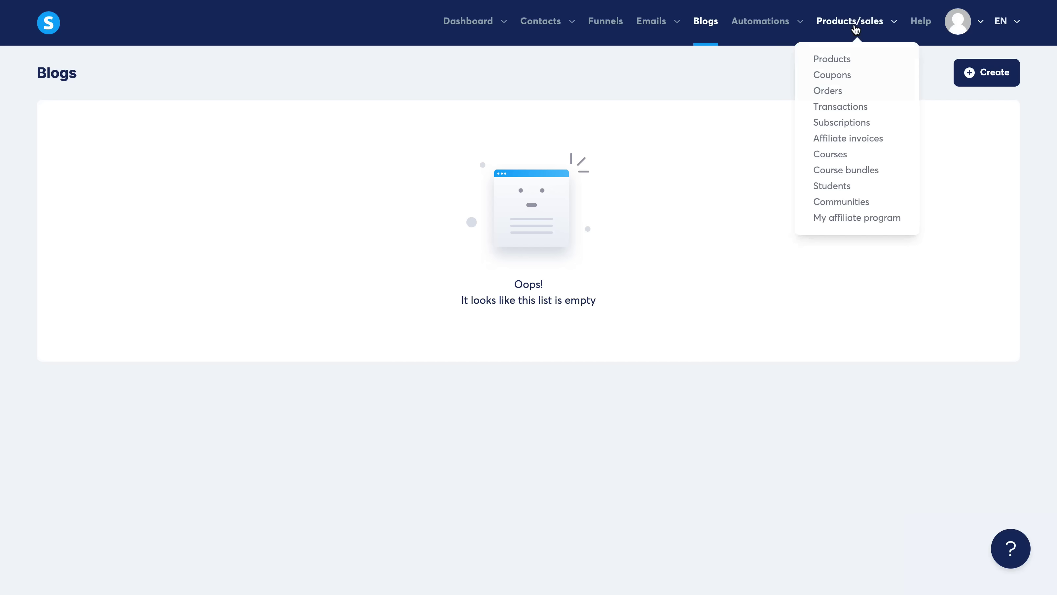
click(834, 59)
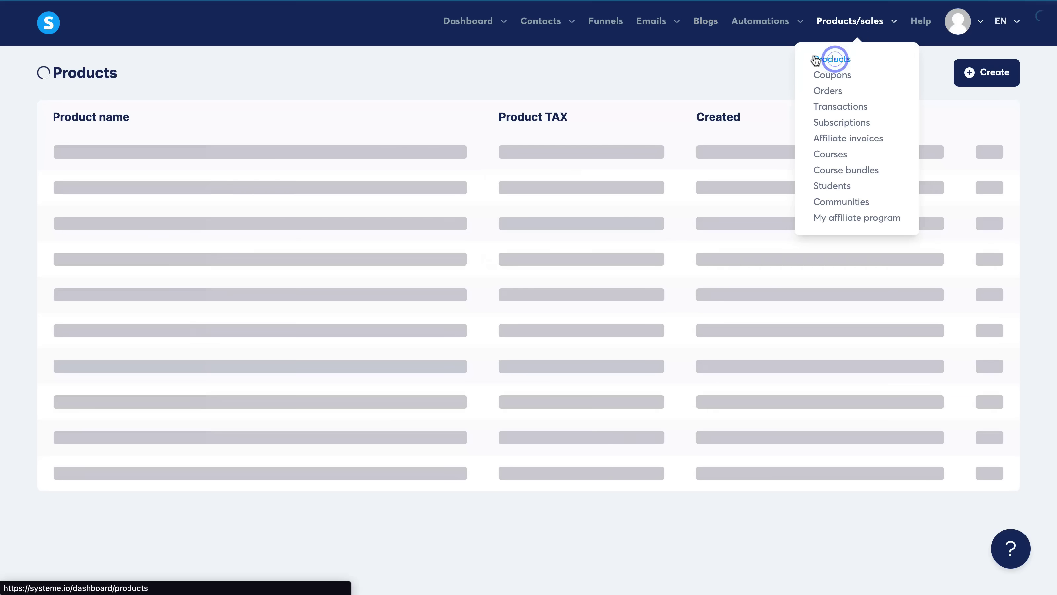
click(987, 74)
scroll(784, 223, down, 5)
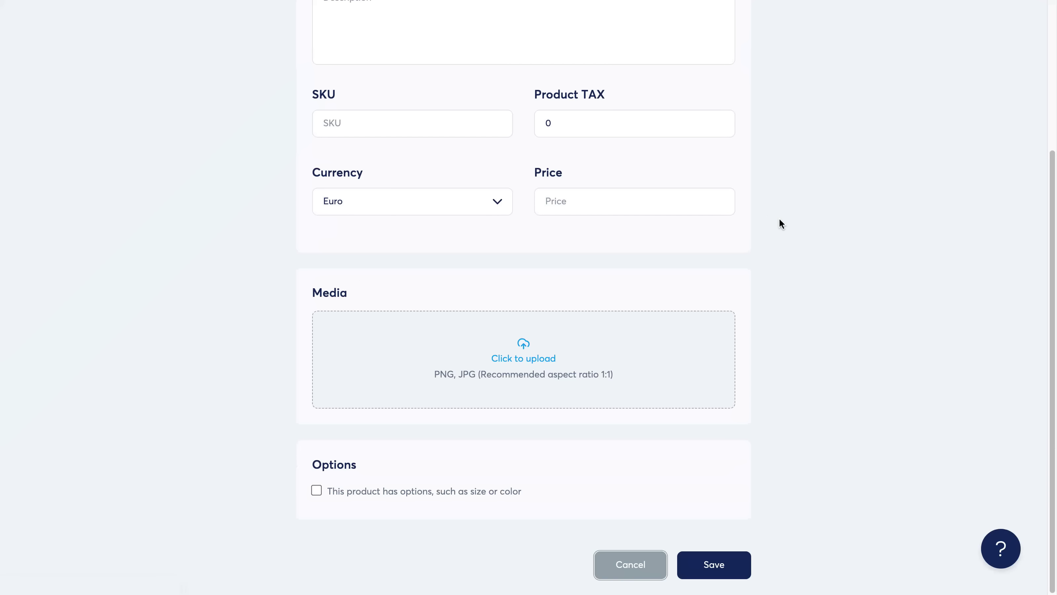
scroll(762, 285, up, 5)
- View the students list and open the courses list
mouse_move(856, 34)
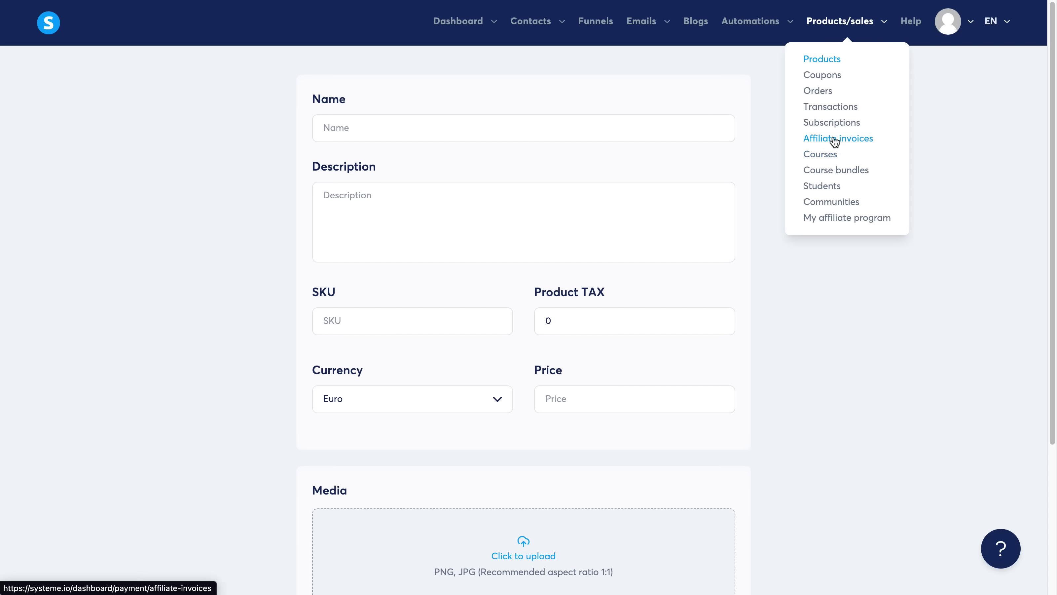
click(823, 186)
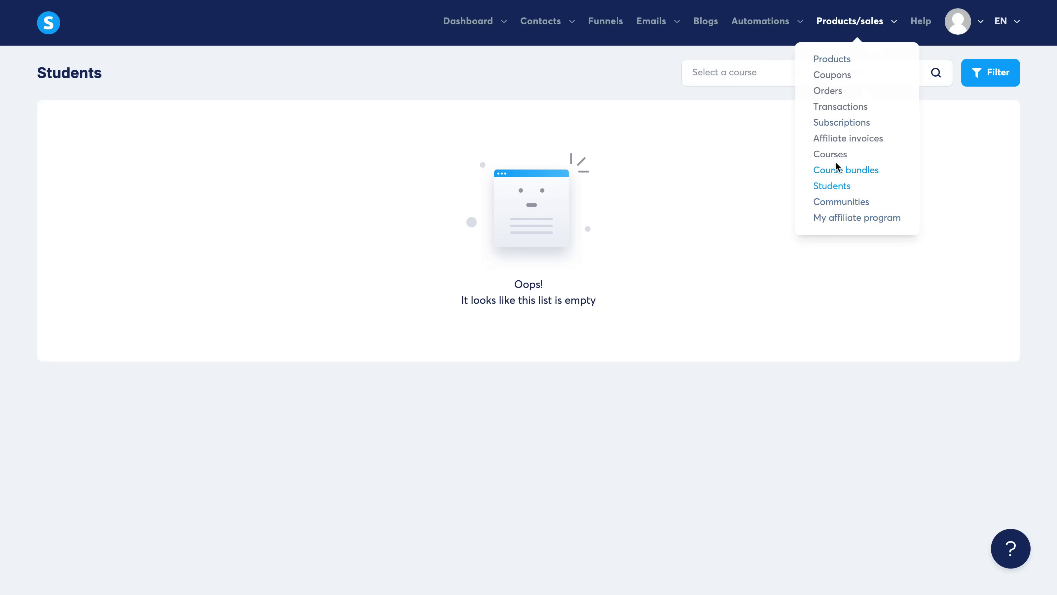
click(830, 155)
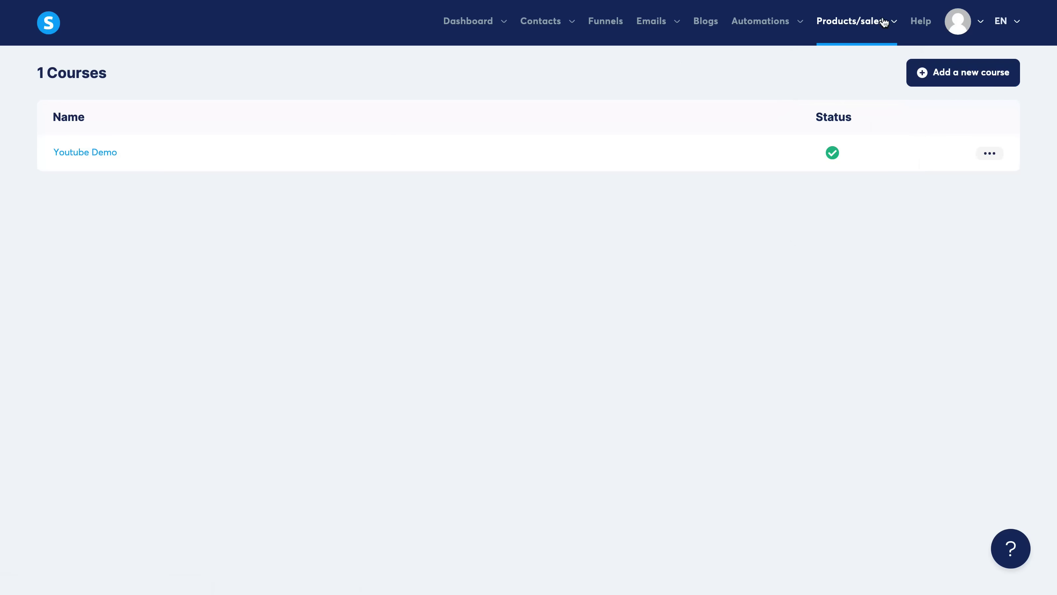
- Review the domain, theme, font and image settings of the new course form, and return to the courses list
click(976, 73)
scroll(588, 209, down, 4)
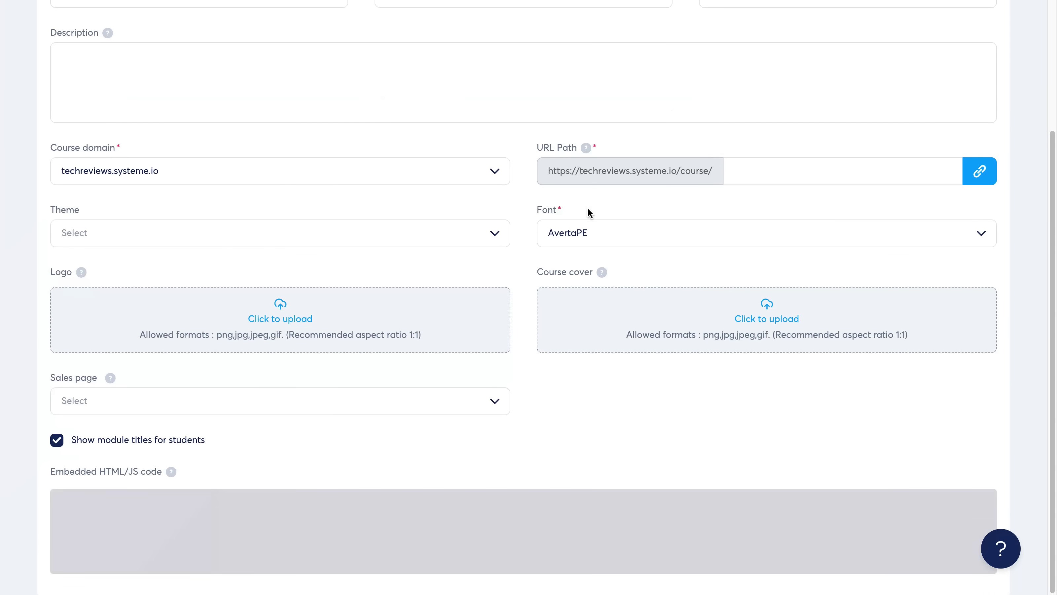
scroll(587, 207, up, 4)
click(82, 75)
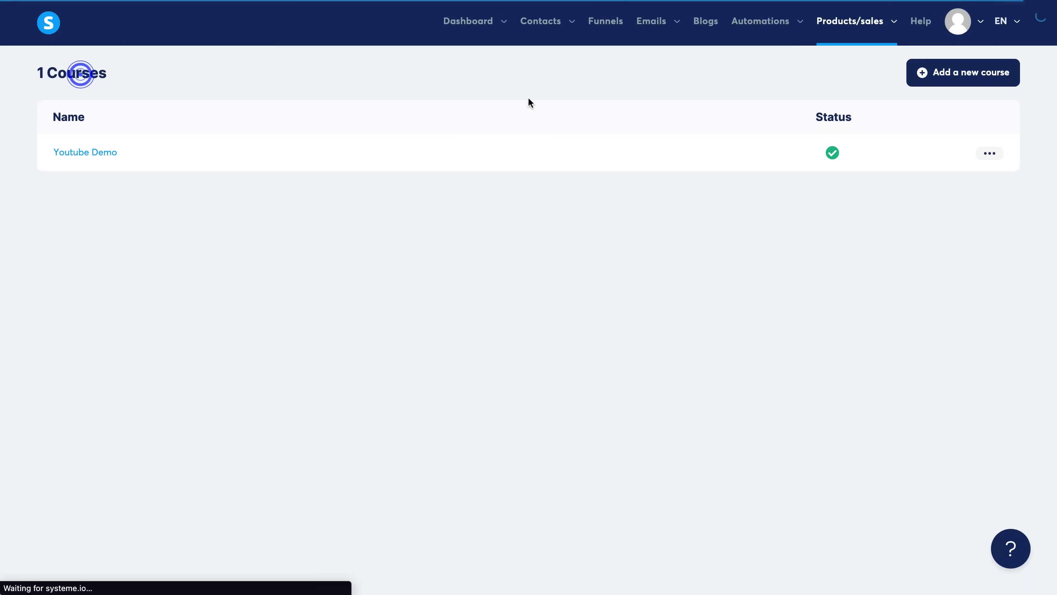
- Open the Demo lecture in the Youtube Demo course's DEmo module and look through its page content in the editor
click(79, 151)
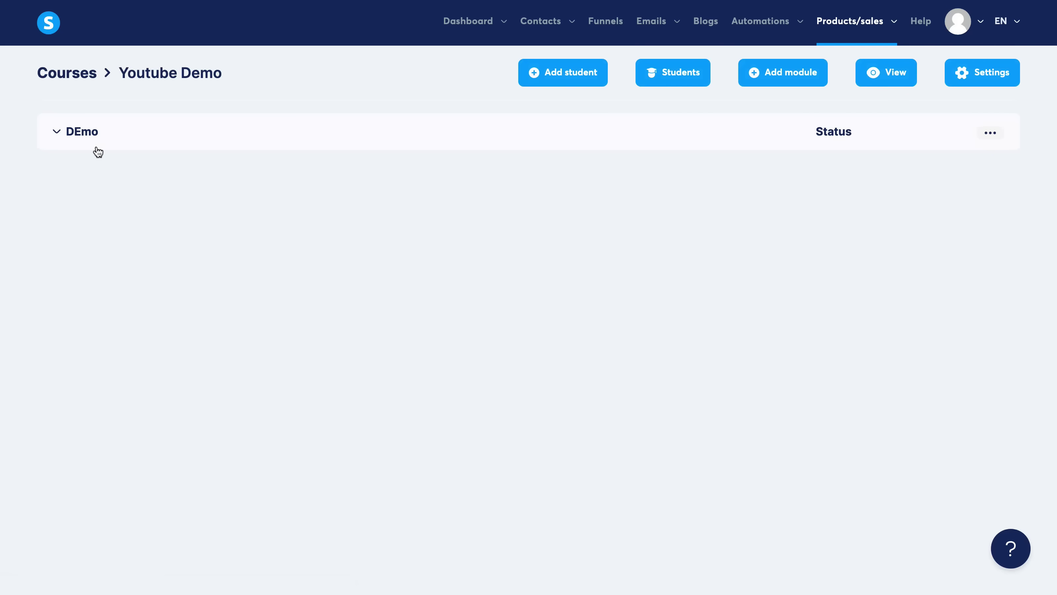
click(424, 130)
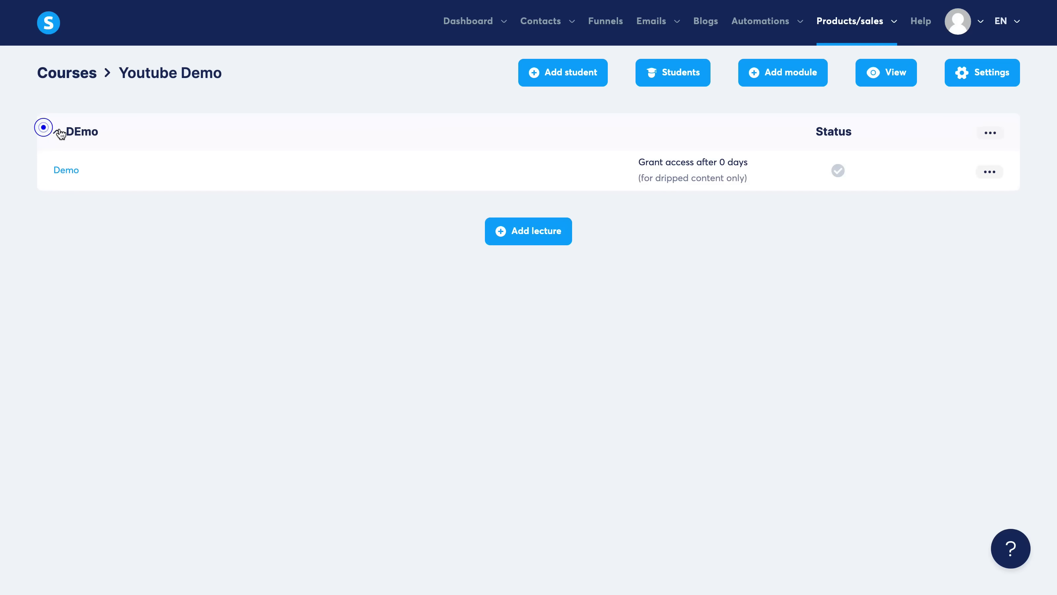
click(72, 170)
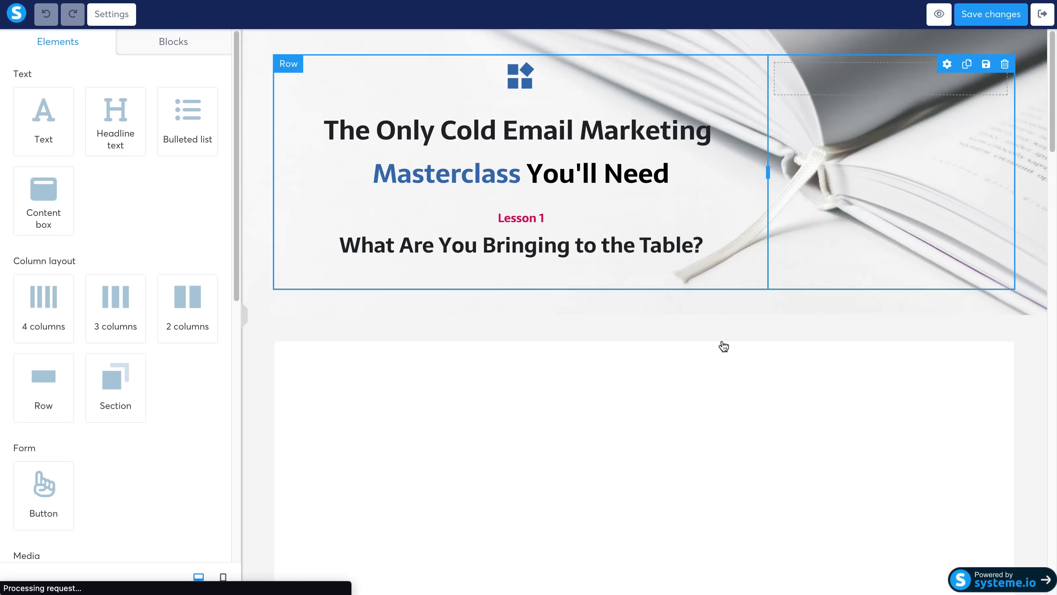
scroll(753, 241, down, 10)
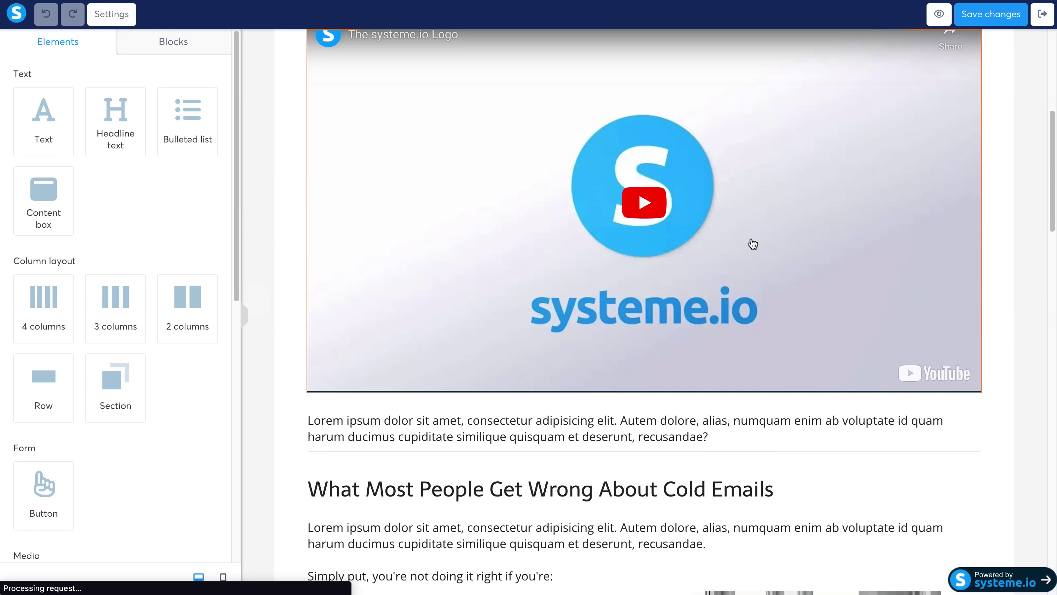
- Look through the rest of the Demo lecture page down to its list of resources and exit the page editor
scroll(746, 243, down, 15)
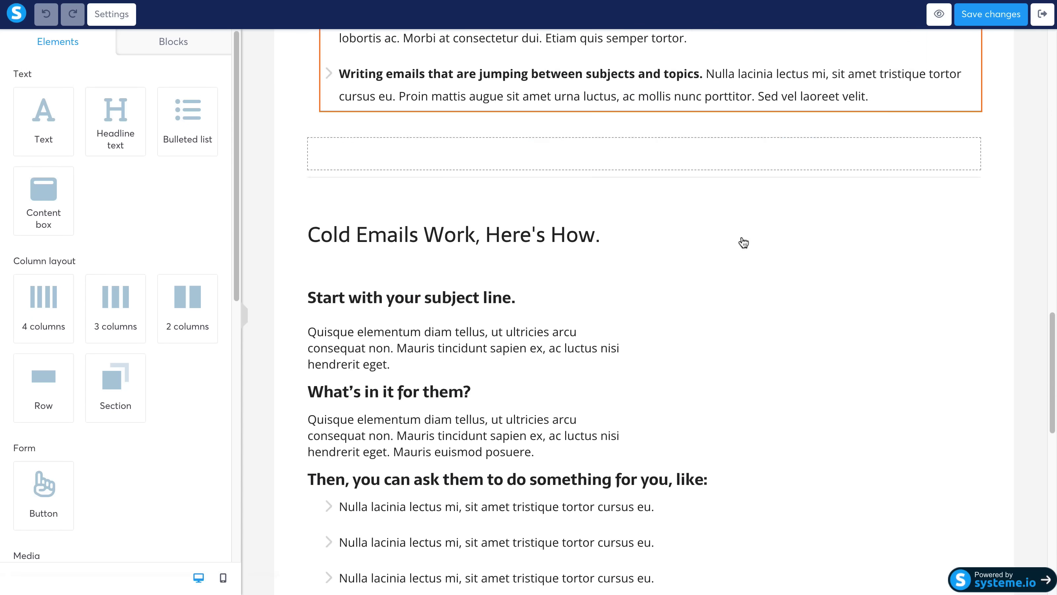
scroll(601, 226, down, 10)
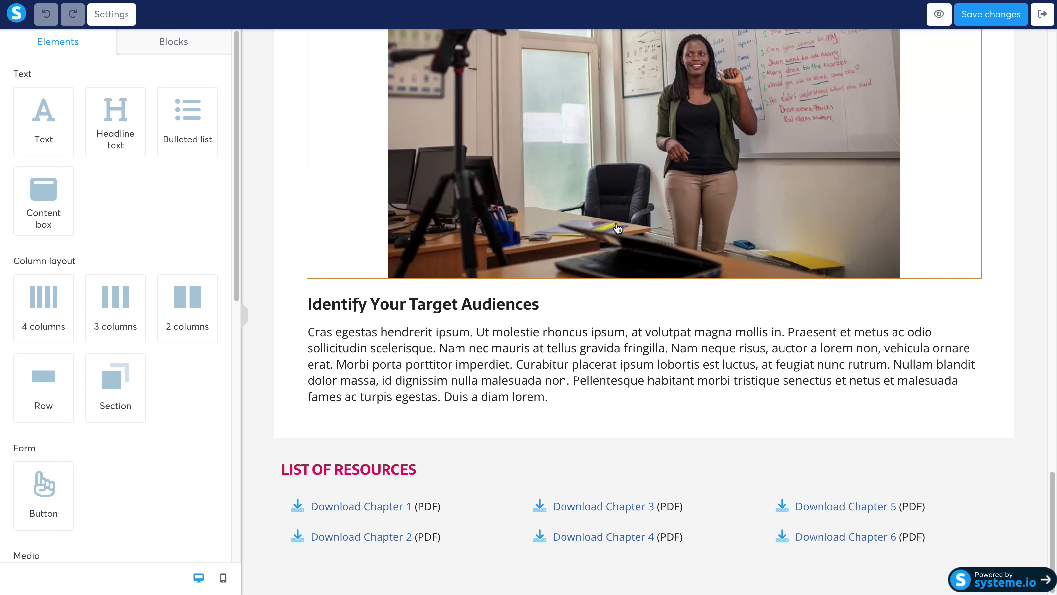
scroll(644, 187, up, 20)
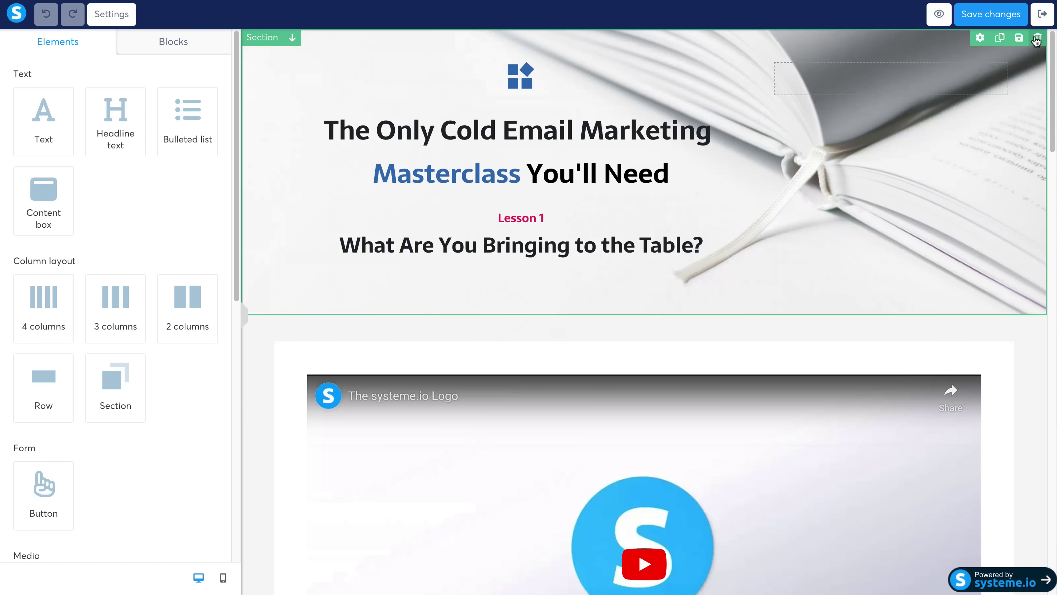
click(1041, 16)
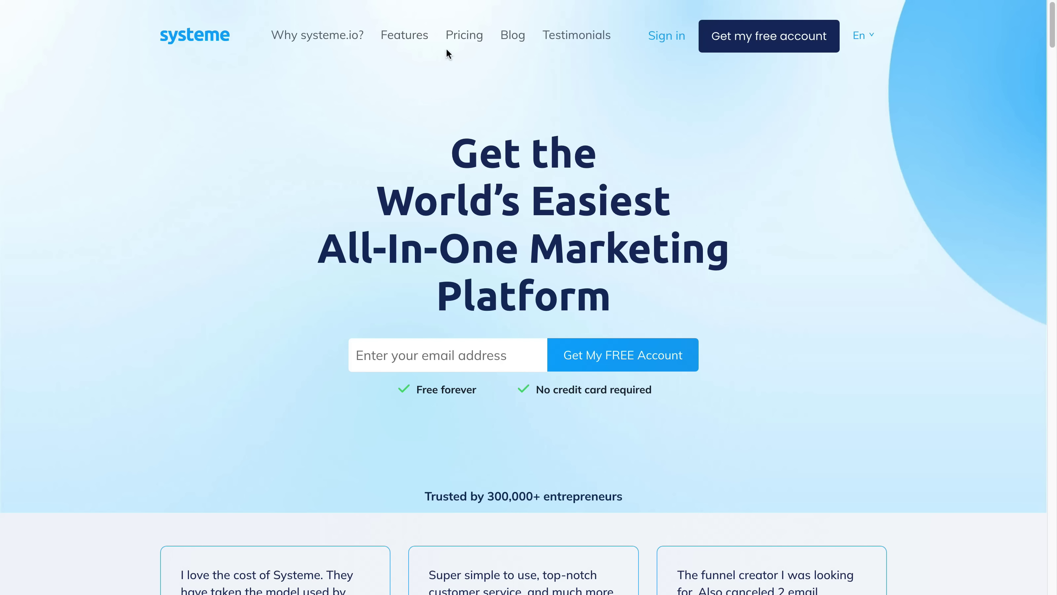
- Open the systeme.io website's pricing page and examine the monthly price of the Unlimited plan
click(456, 36)
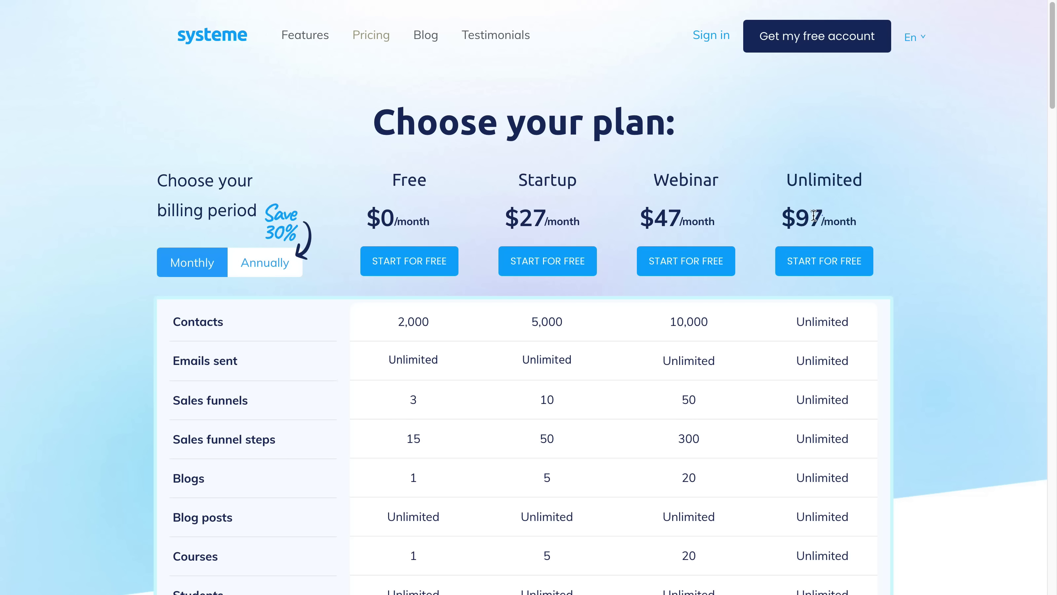
double_click(808, 208)
click(931, 258)
double_click(785, 216)
click(909, 229)
- Compare the limits and included features of the Free, Startup, Webinar and Unlimited plans throughout the pricing table
scroll(976, 300, down, 3)
scroll(976, 300, down, 5)
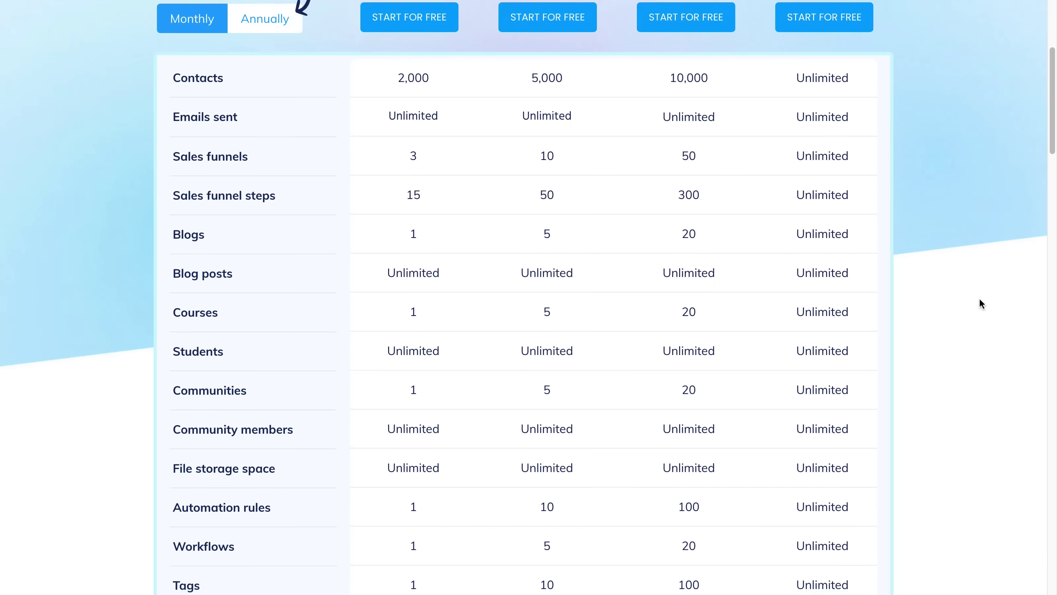
scroll(979, 297, down, 7)
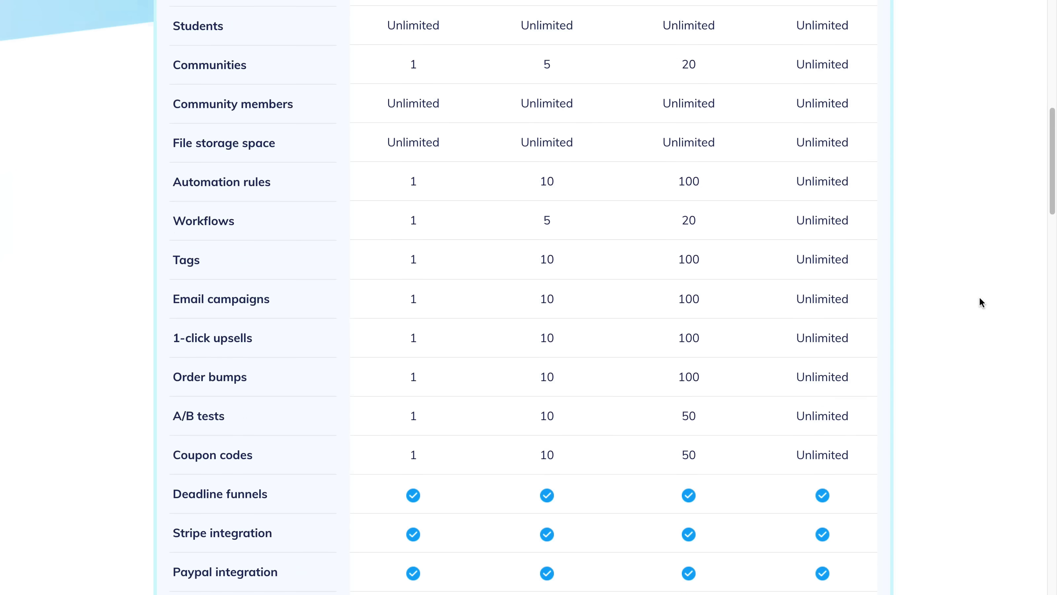
scroll(979, 297, down, 5)
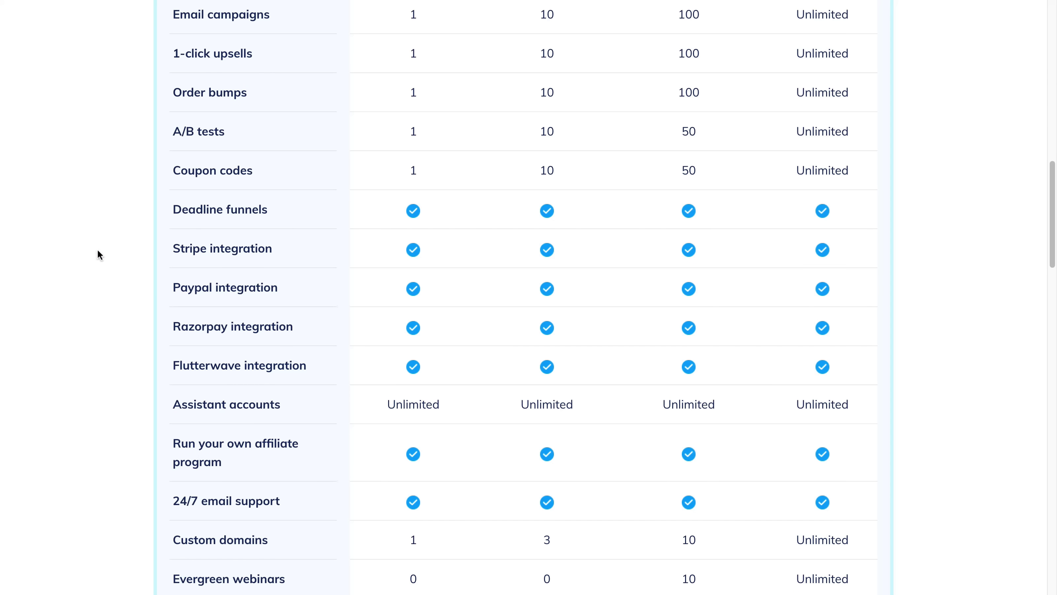
scroll(112, 308, down, 5)
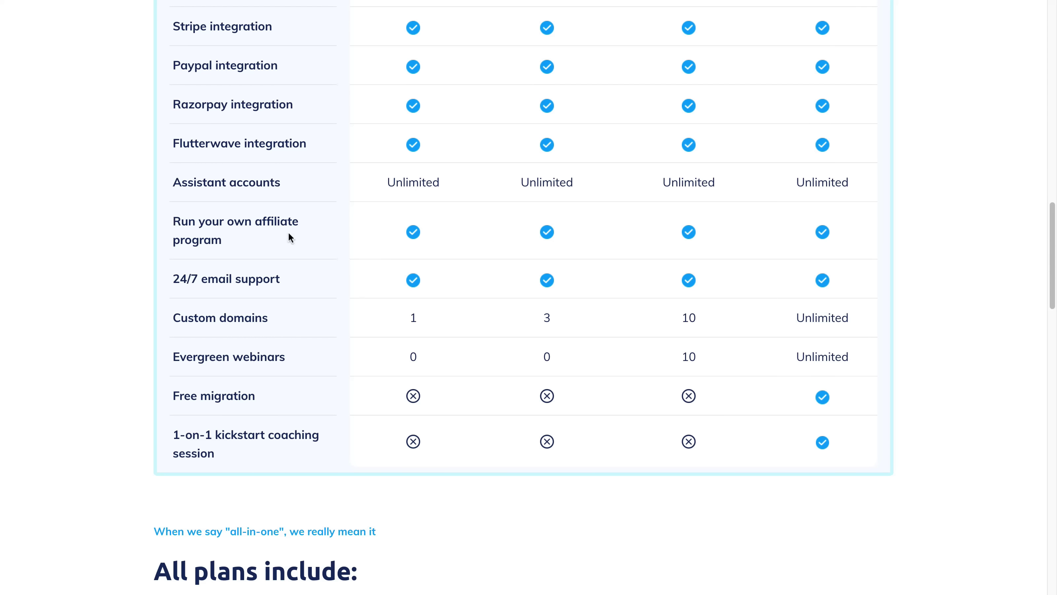
- Examine the Unlimited plan's custom domains and evergreen webinars entries in the pricing table
scroll(322, 294, up, 3)
drag(860, 427, 788, 431)
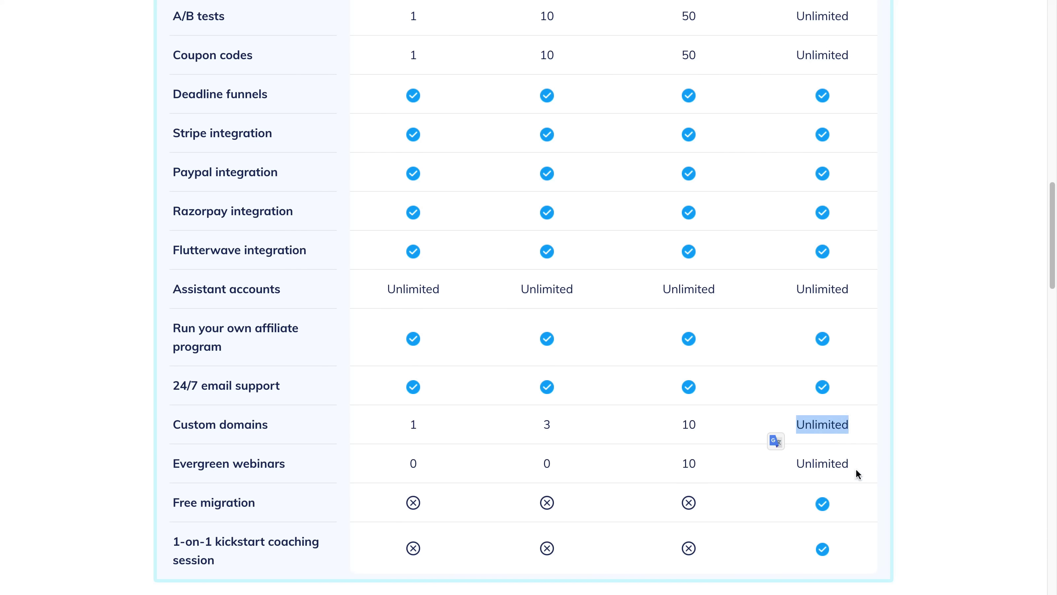
click(875, 463)
click(1002, 351)
scroll(955, 232, up, 3)
scroll(955, 230, up, 20)
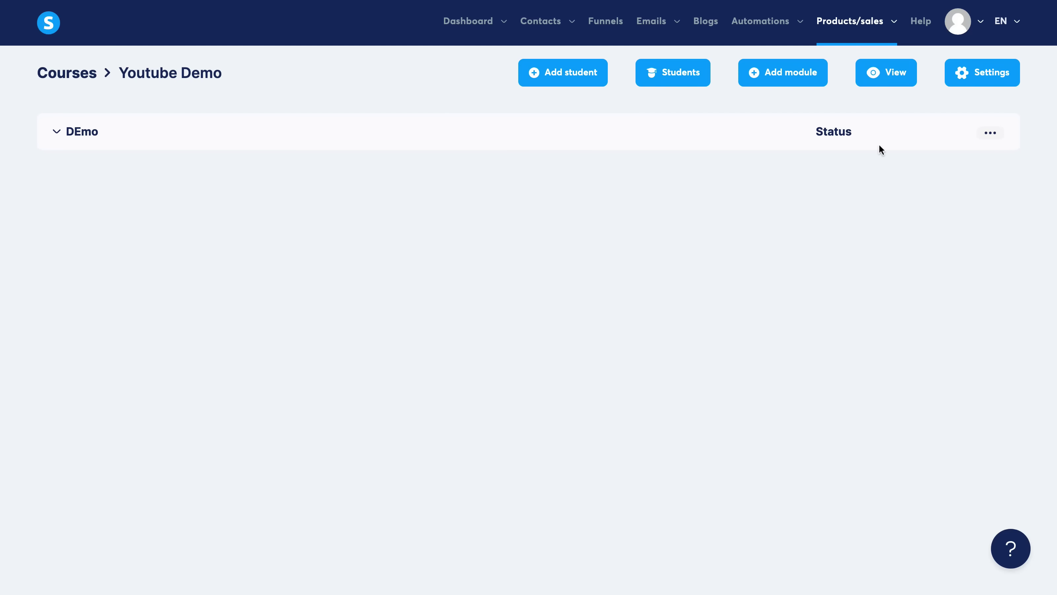
- View the affiliate dashboard of the systeme.io account and open the marketplace
mouse_move(474, 21)
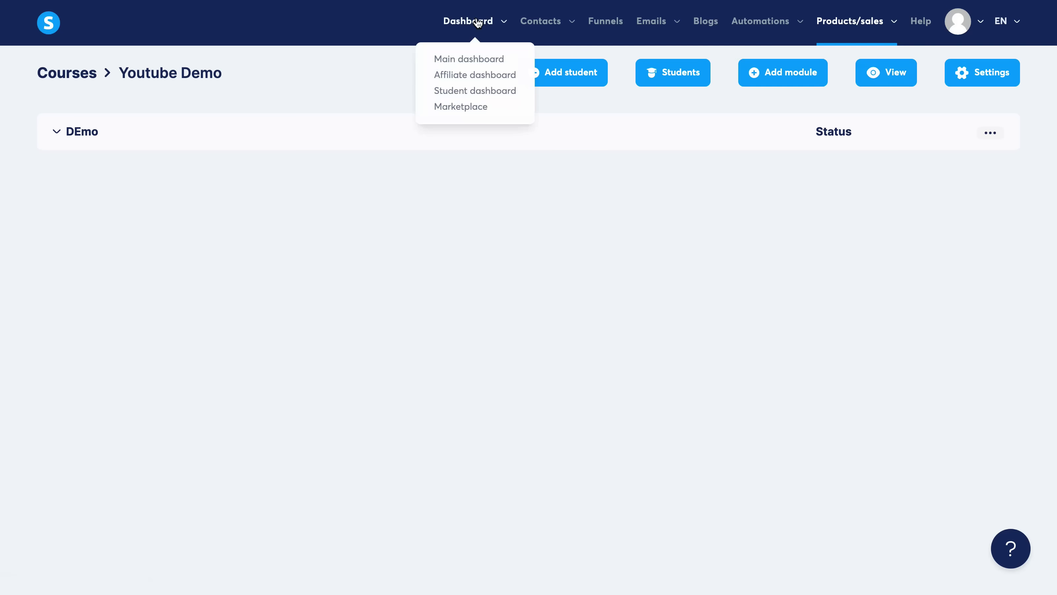
click(464, 78)
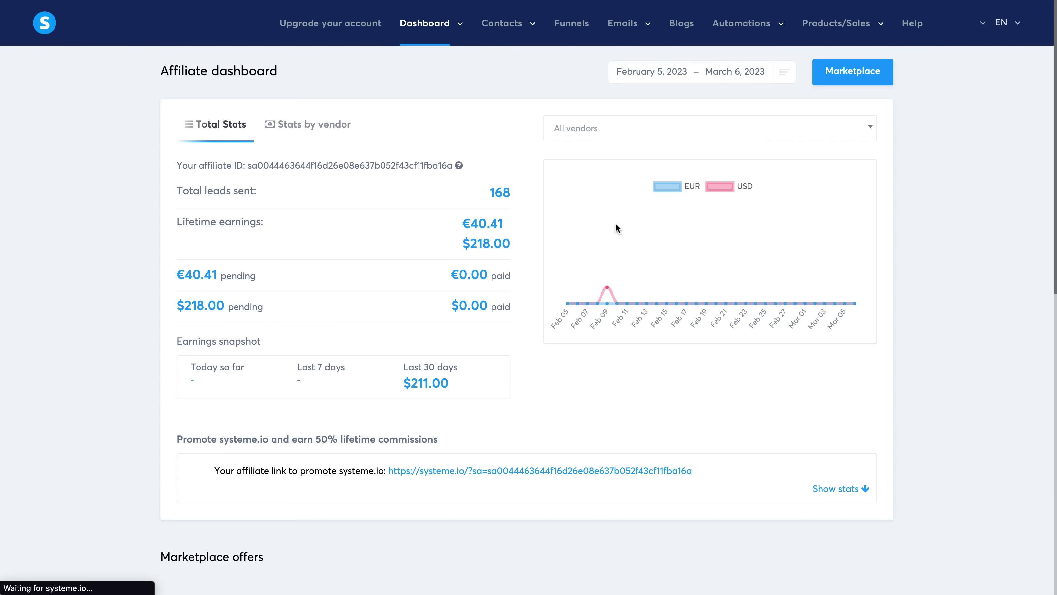
mouse_move(392, 34)
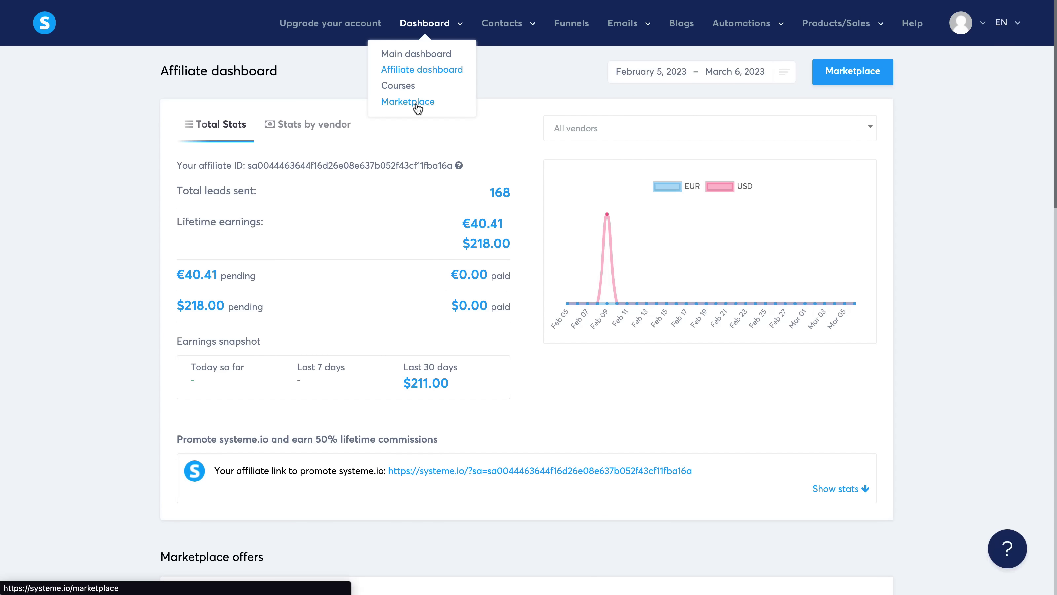
click(429, 104)
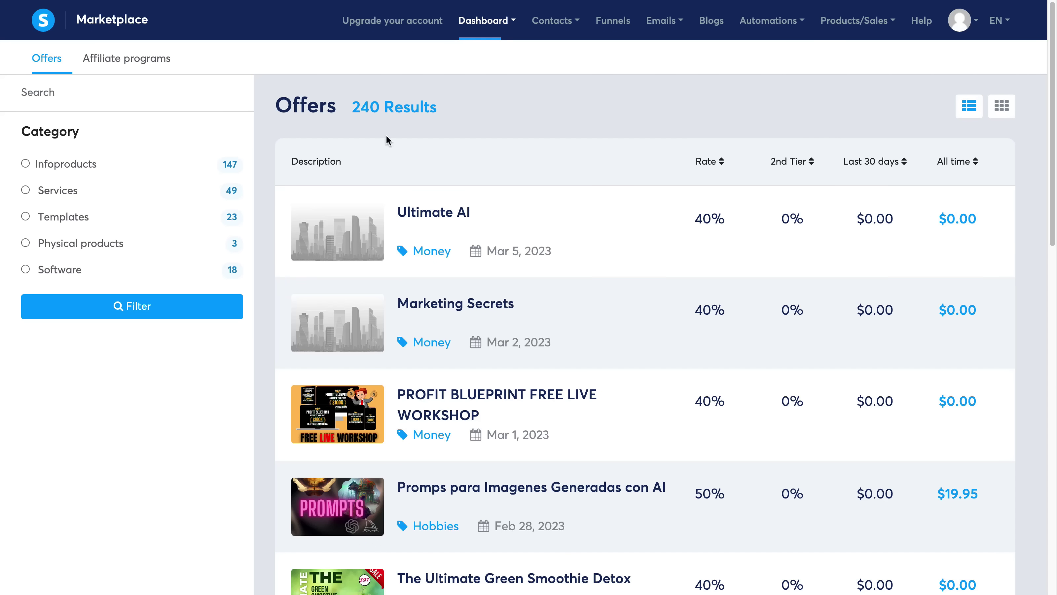
- Look through the marketplace's list of affiliate offers and go to the main dashboard
scroll(606, 340, down, 5)
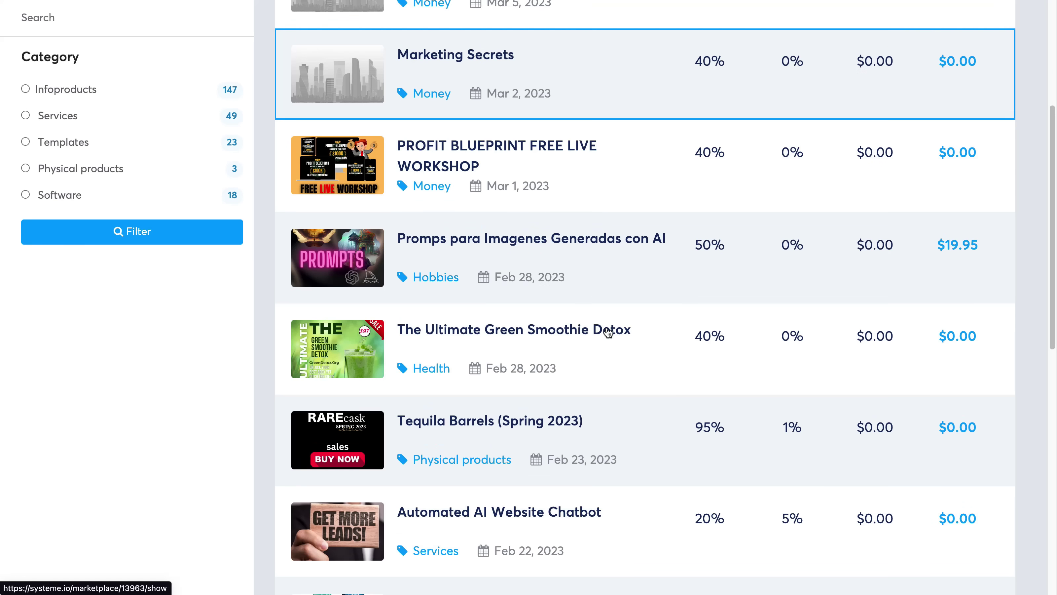
scroll(714, 333, down, 8)
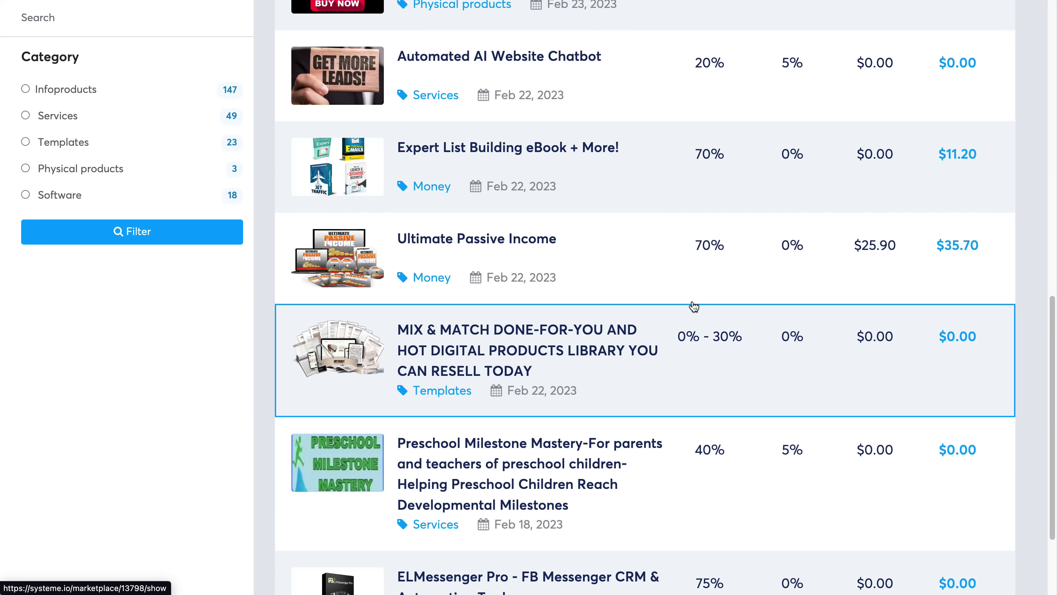
scroll(661, 276, up, 14)
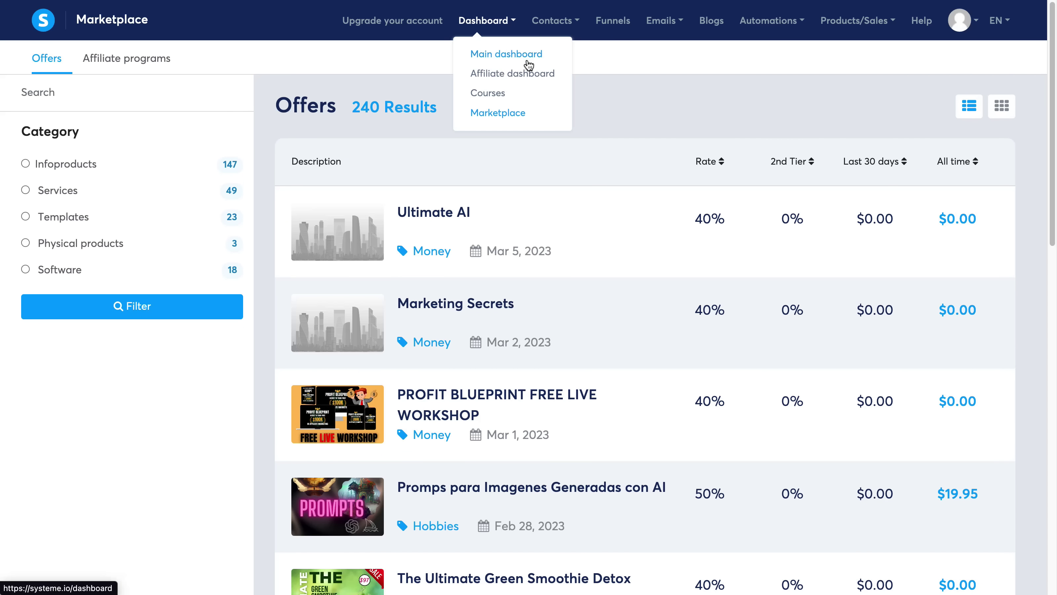
click(505, 57)
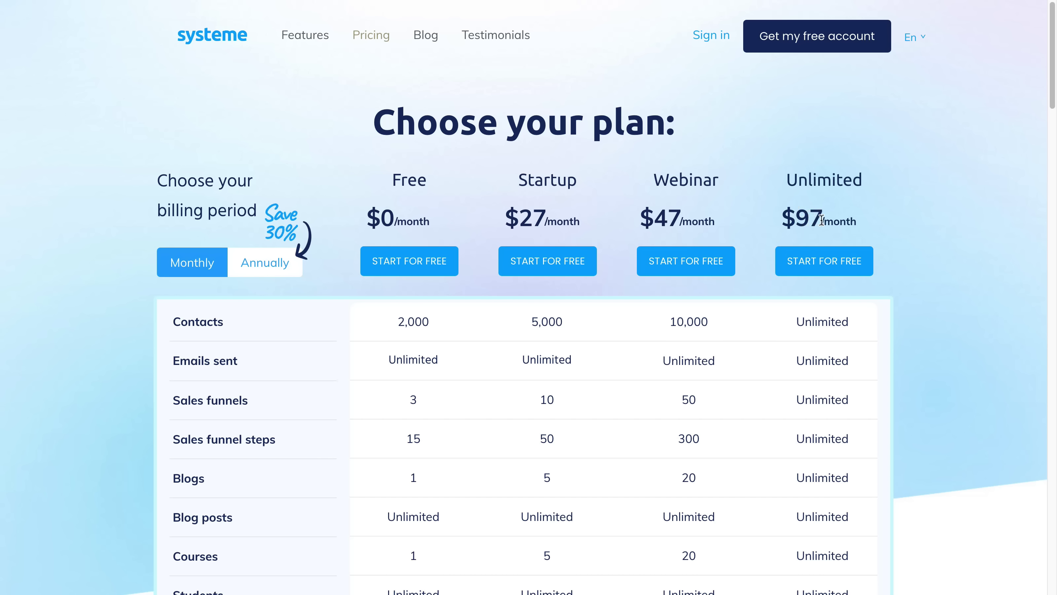
- Review the monthly plan prices and the first plan limits on the systeme.io pricing page again
scroll(889, 234, down, 2)
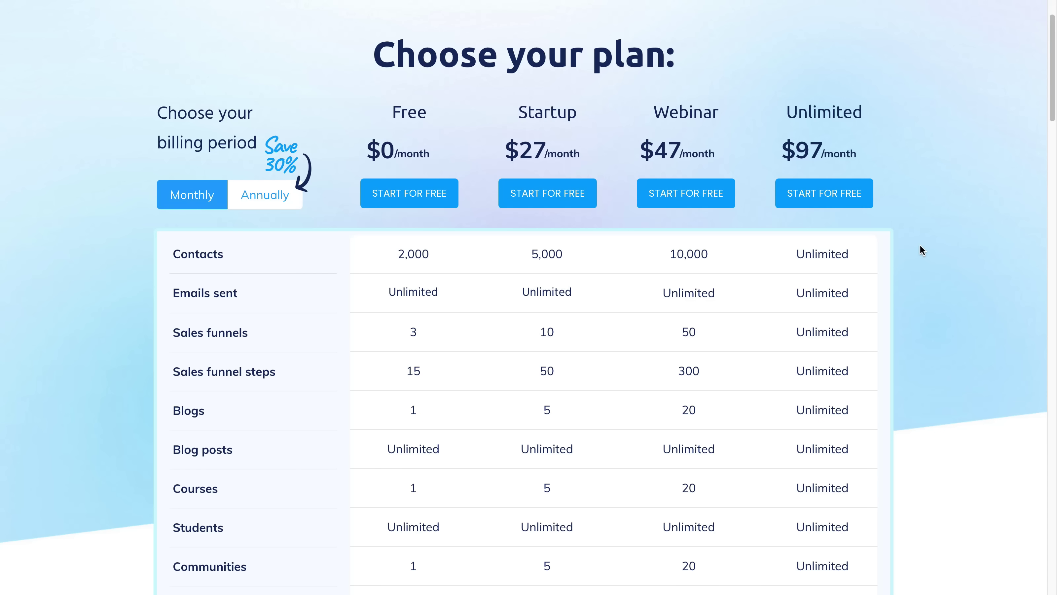
scroll(920, 243, down, 1)
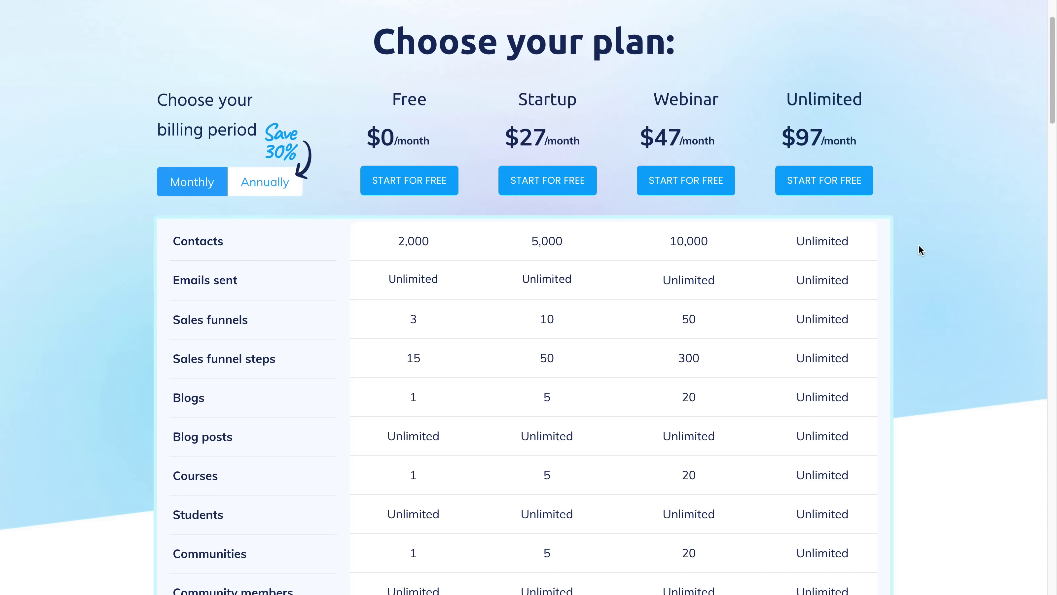
scroll(918, 244, down, 1)
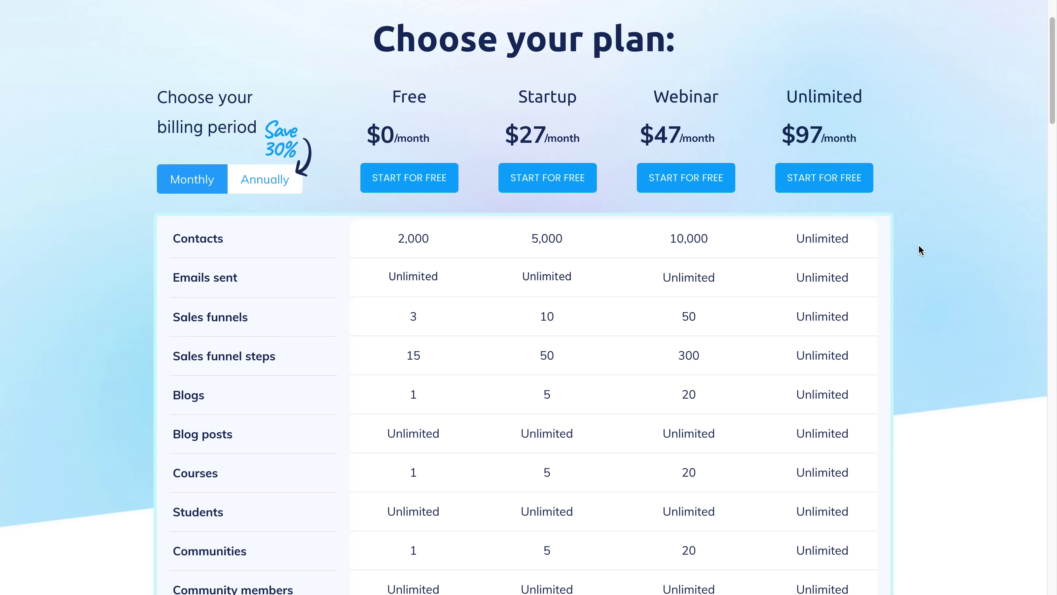